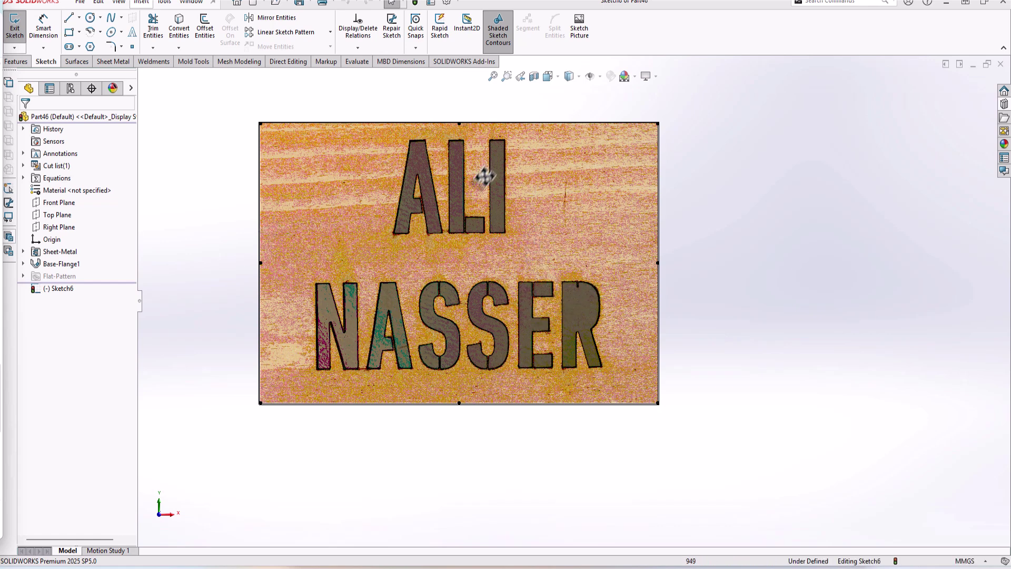
scroll(484, 179, "down", 1)
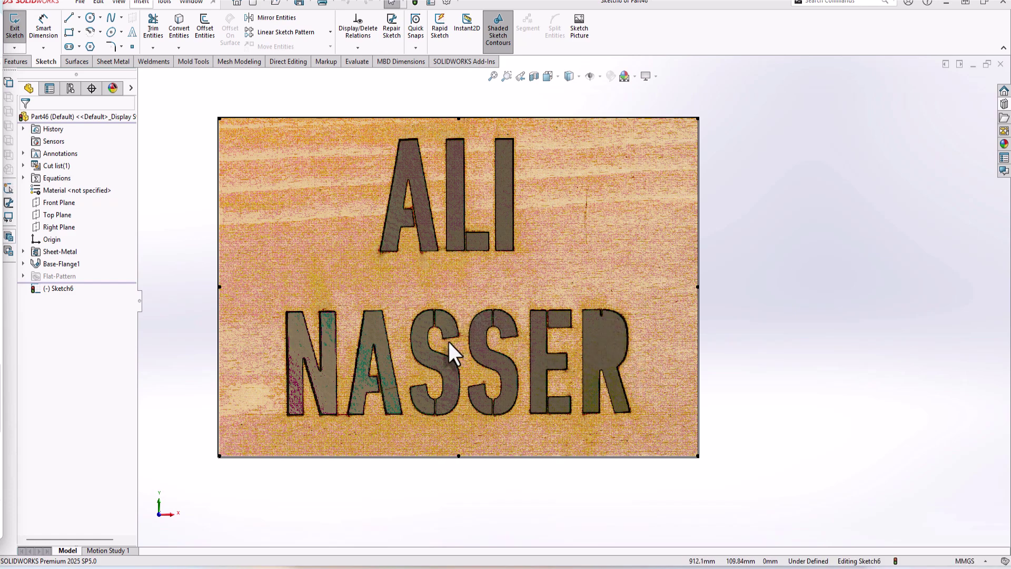
scroll(640, 367, "down", 2)
scroll(627, 355, "down", 2)
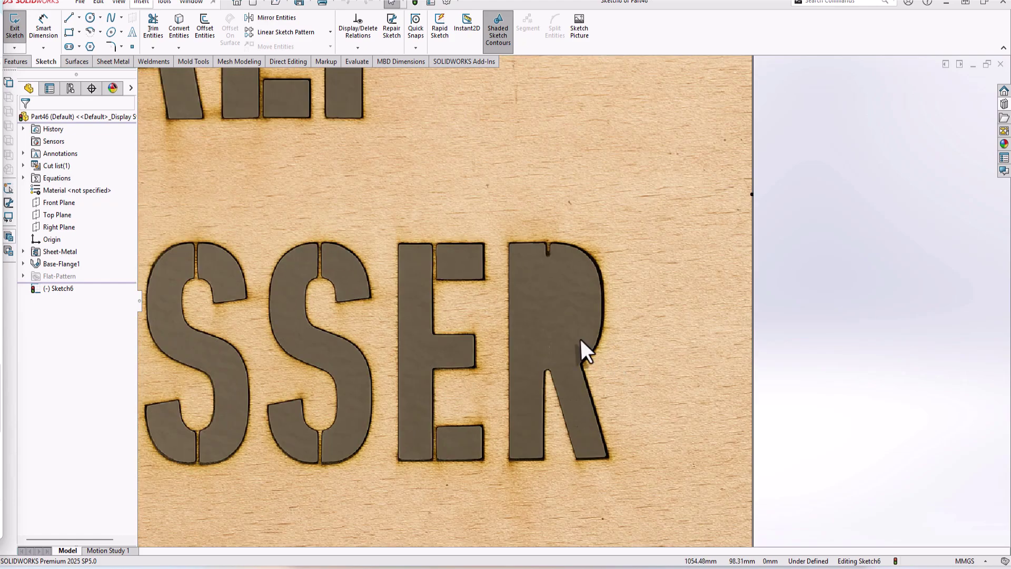
scroll(580, 339, "down", 3)
scroll(513, 253, "up", 3)
scroll(541, 284, "down", 2)
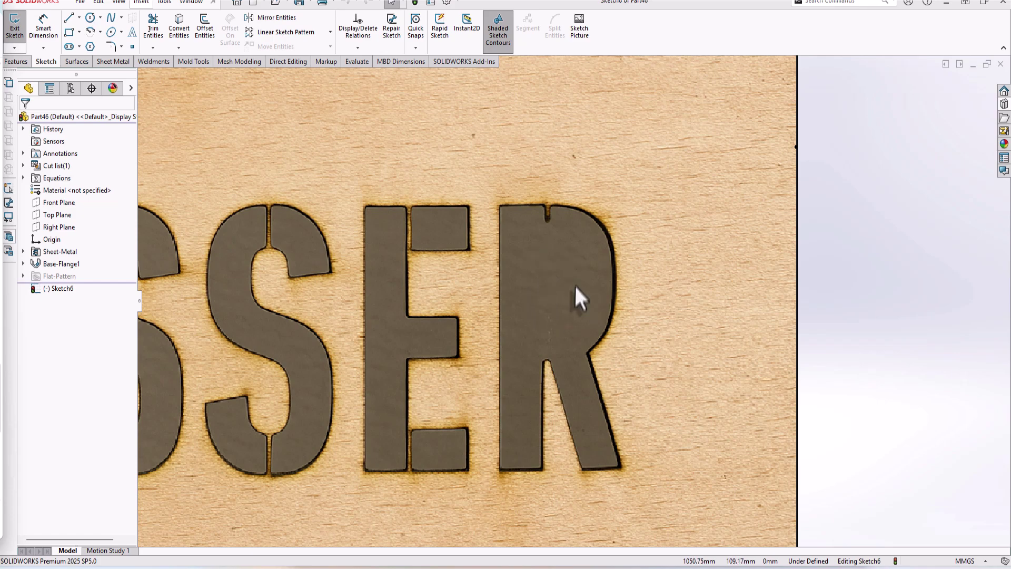
scroll(558, 315, "up", 2)
scroll(550, 315, "up", 1)
scroll(555, 301, "up", 1)
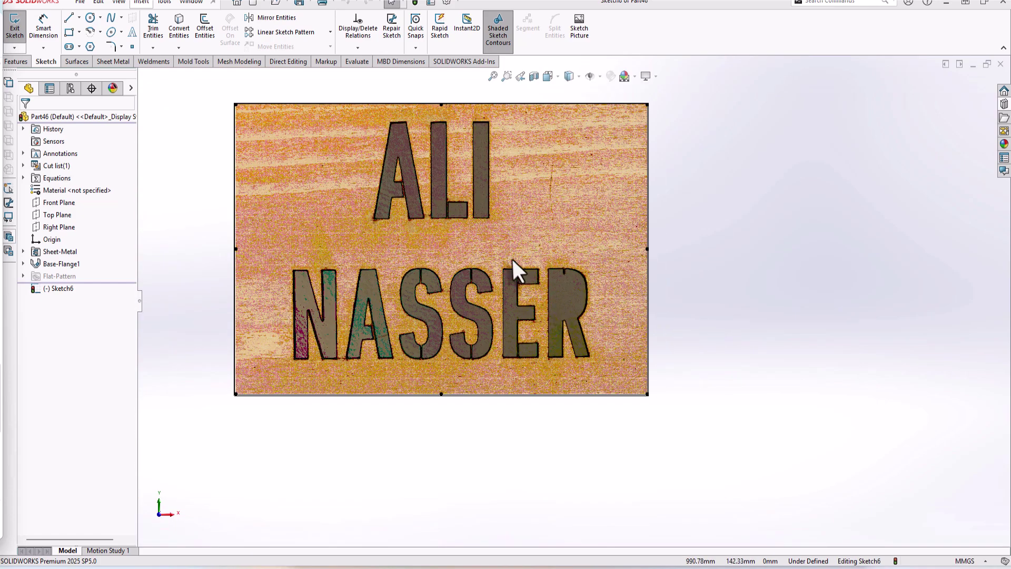
scroll(343, 300, "up", 2)
scroll(342, 301, "up", 2)
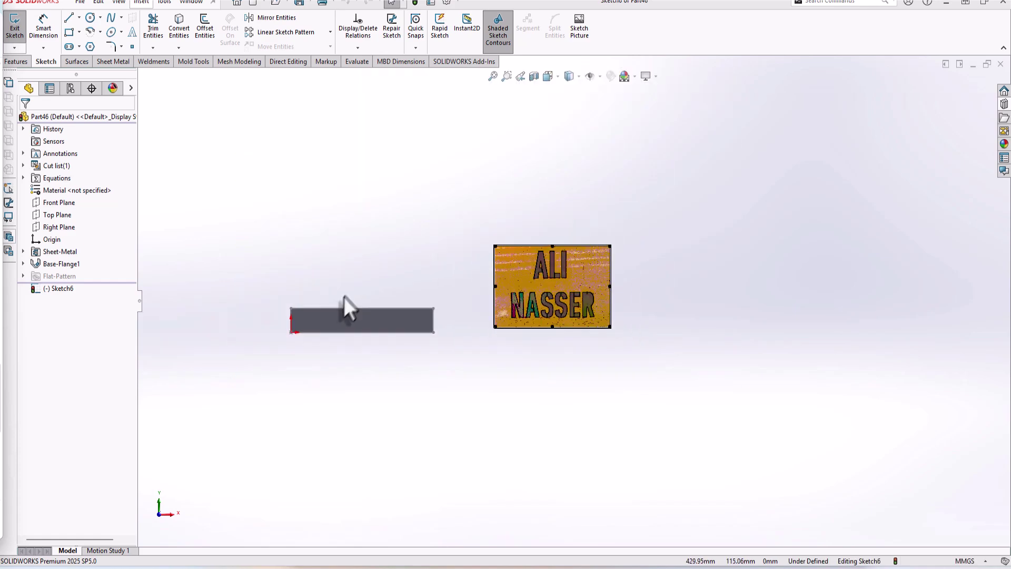
scroll(343, 301, "down", 2)
scroll(587, 320, "down", 1)
scroll(587, 320, "down", 1)
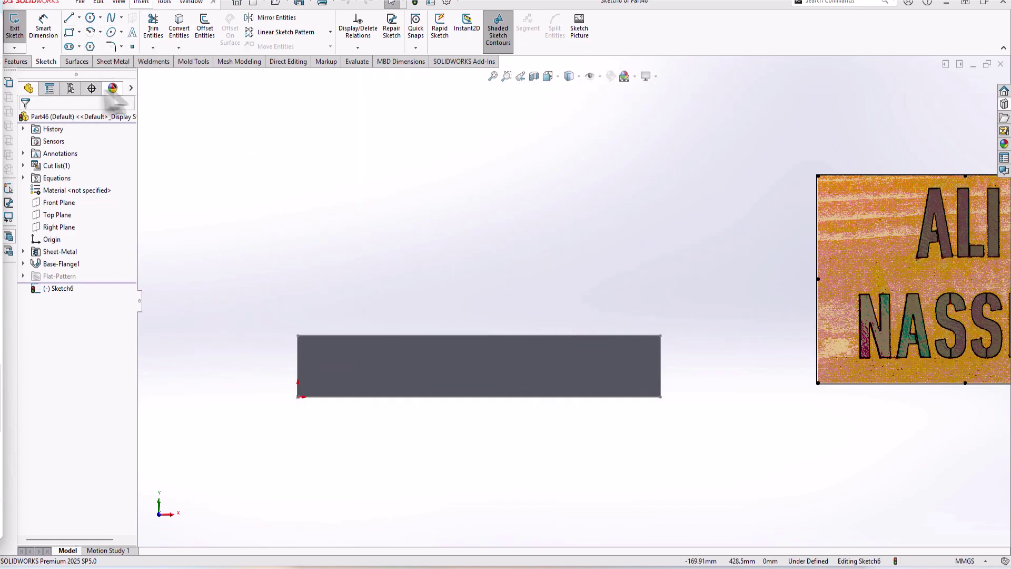
Step: Add 'Ali Nasser' sketch text in Century Gothic at a much larger point size
left_click(131, 32)
type("ALI")
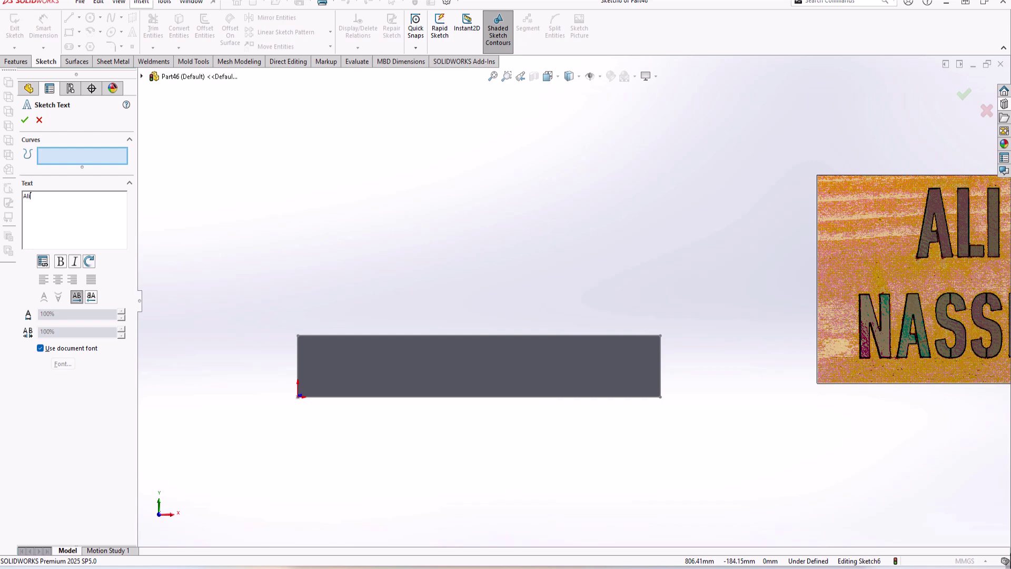
type("Nasser")
scroll(371, 399, "down", 3)
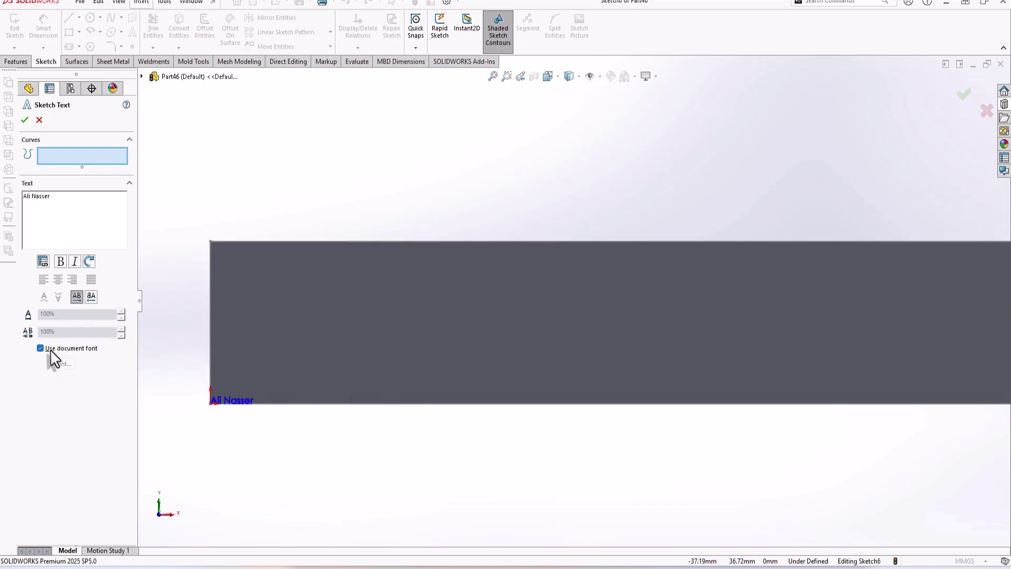
left_click(62, 364)
left_click_drag(514, 207, 295, 100)
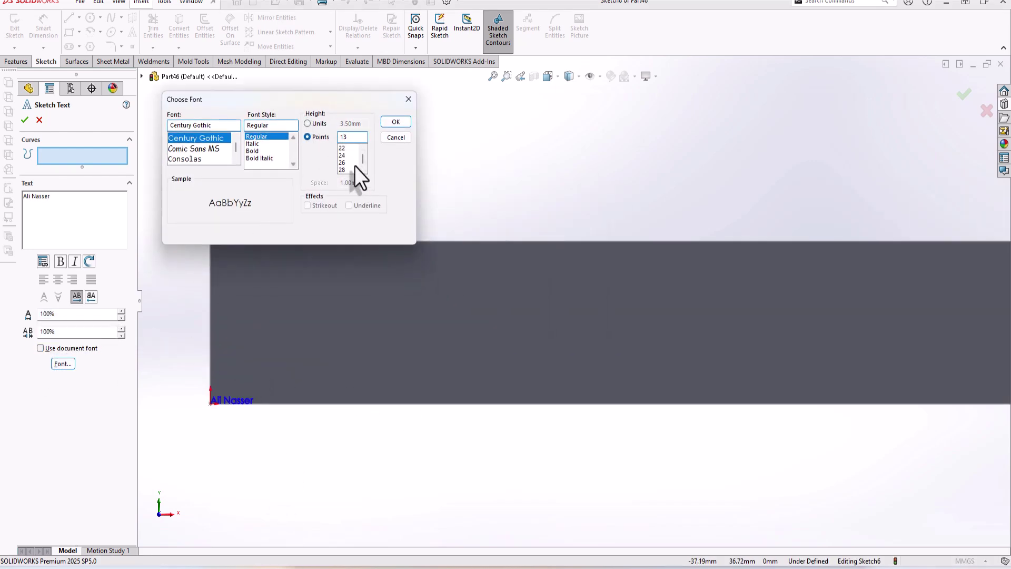
scroll(352, 170, "down", 4)
left_click(343, 162)
left_click(393, 123)
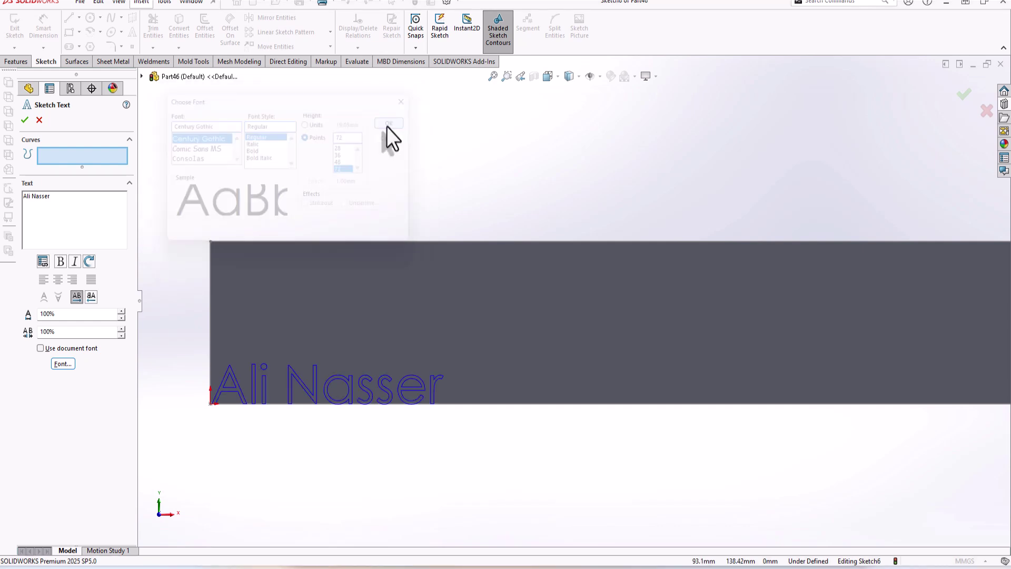
scroll(340, 410, "down", 2)
scroll(293, 355, "down", 2)
scroll(588, 286, "down", 2)
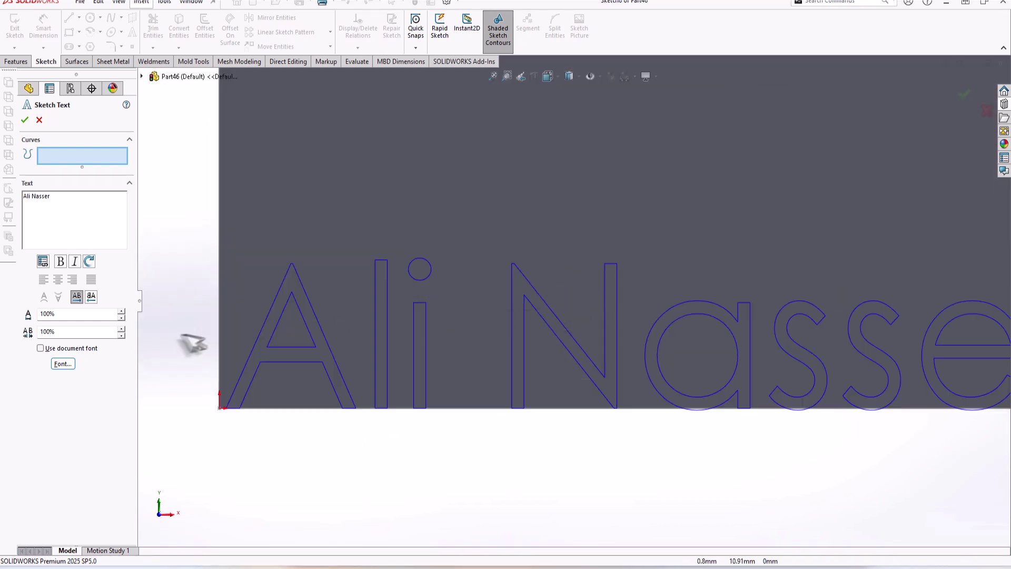
scroll(615, 312, "up", 2)
scroll(671, 347, "up", 1)
scroll(758, 366, "down", 1)
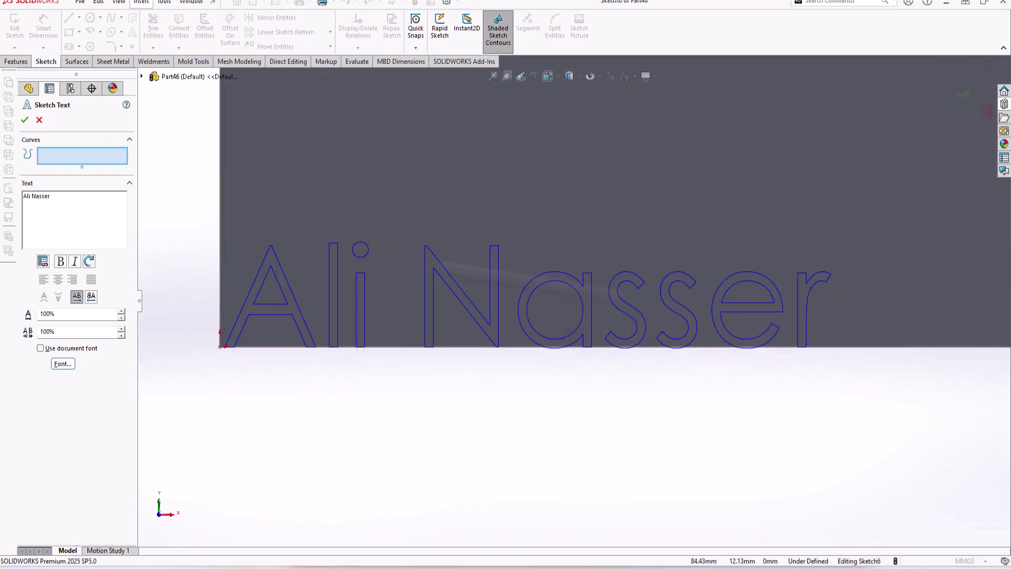
Step: Accept the text and cut-extrude the 'Ali Nasser' outlines through the plate
left_click(24, 120)
left_click(16, 60)
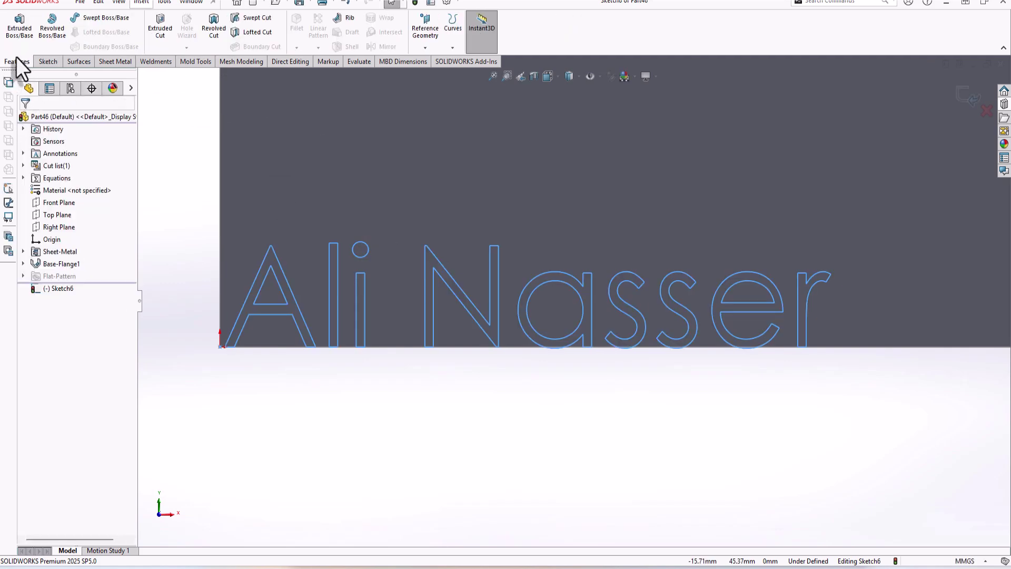
left_click(20, 28)
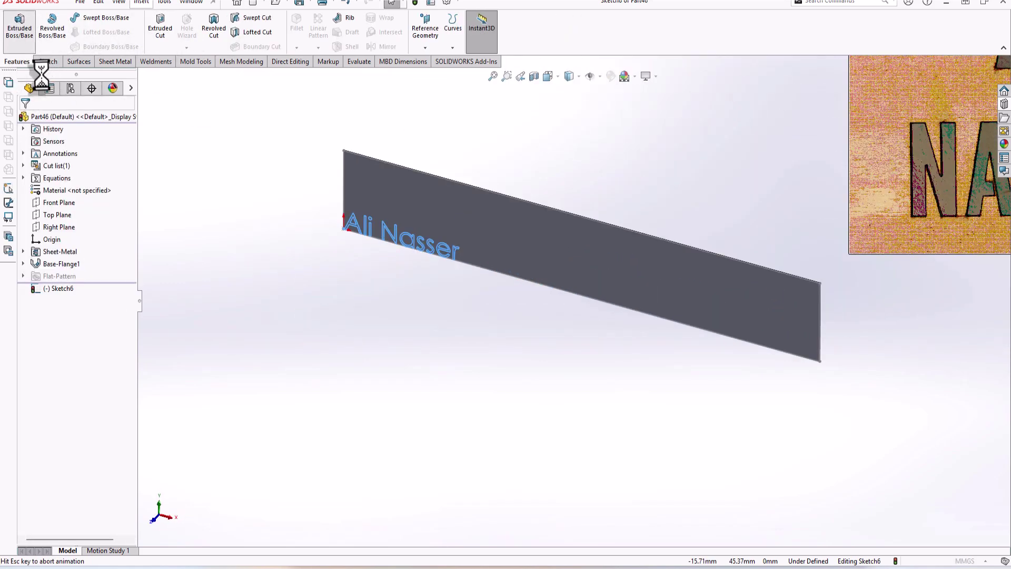
key("Escape")
left_click(160, 30)
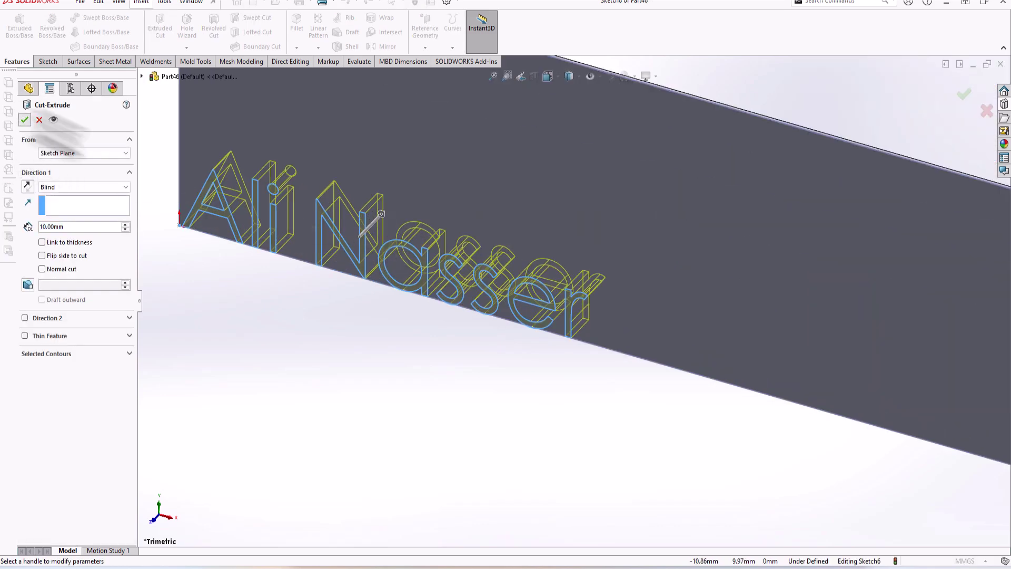
left_click(24, 120)
left_click(24, 18)
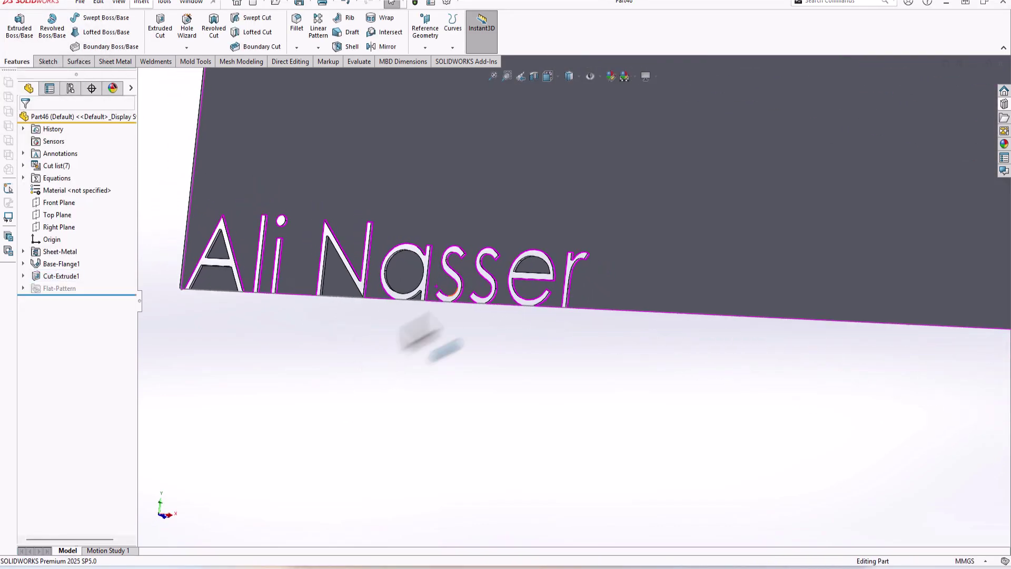
scroll(413, 232, "down", 2)
scroll(324, 236, "down", 3)
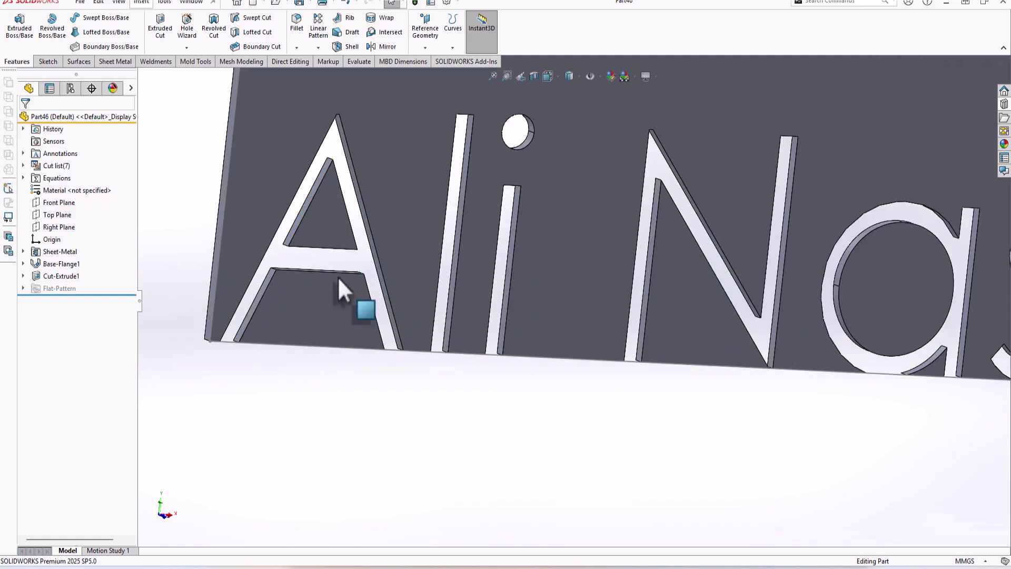
scroll(343, 289, "up", 3)
scroll(558, 312, "down", 3)
scroll(520, 421, "up", 2)
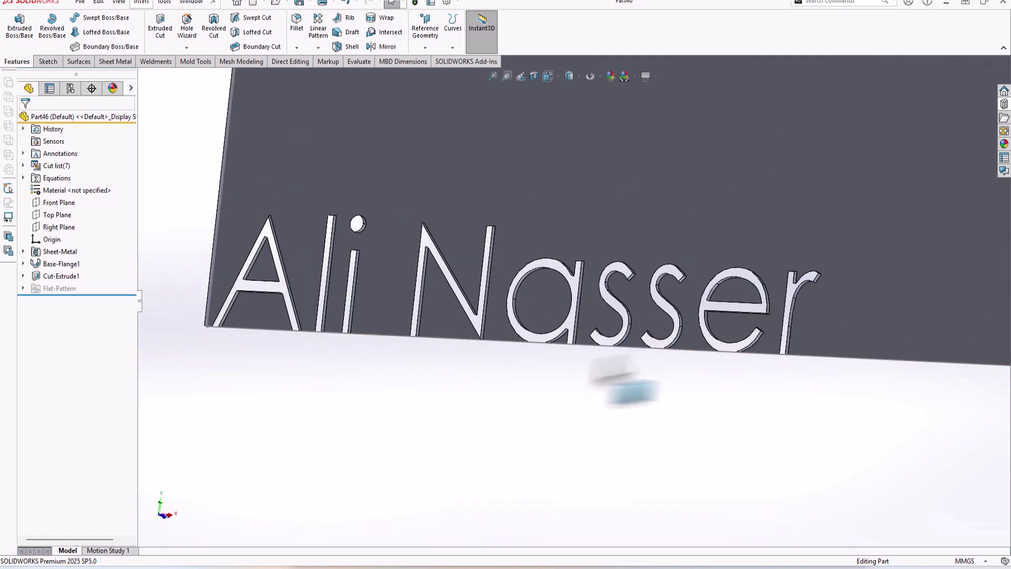
scroll(643, 361, "up", 2)
scroll(676, 361, "down", 4)
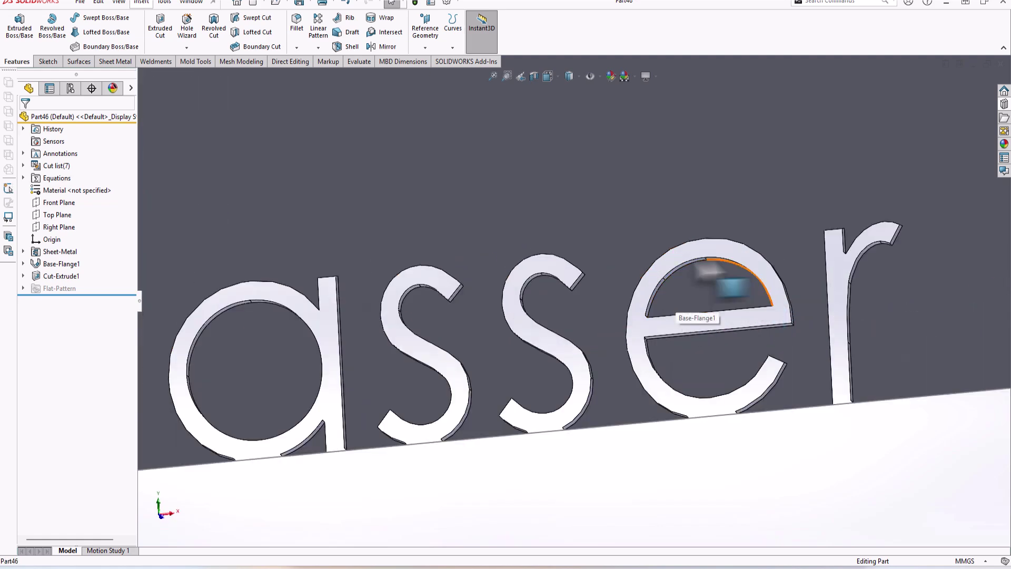
scroll(773, 323, "up", 2)
scroll(718, 334, "down", 1)
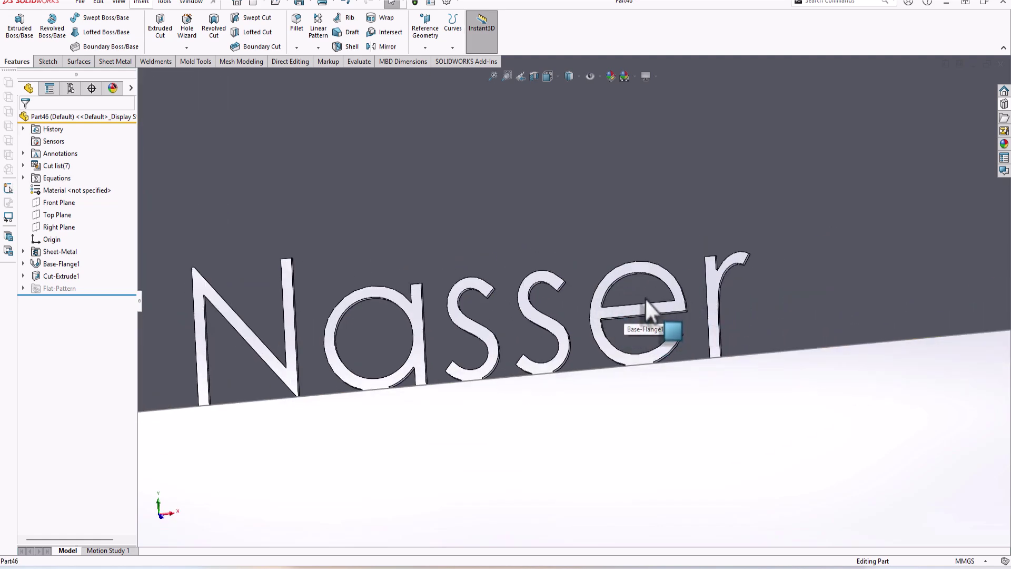
scroll(631, 311, "up", 2)
scroll(443, 332, "up", 1)
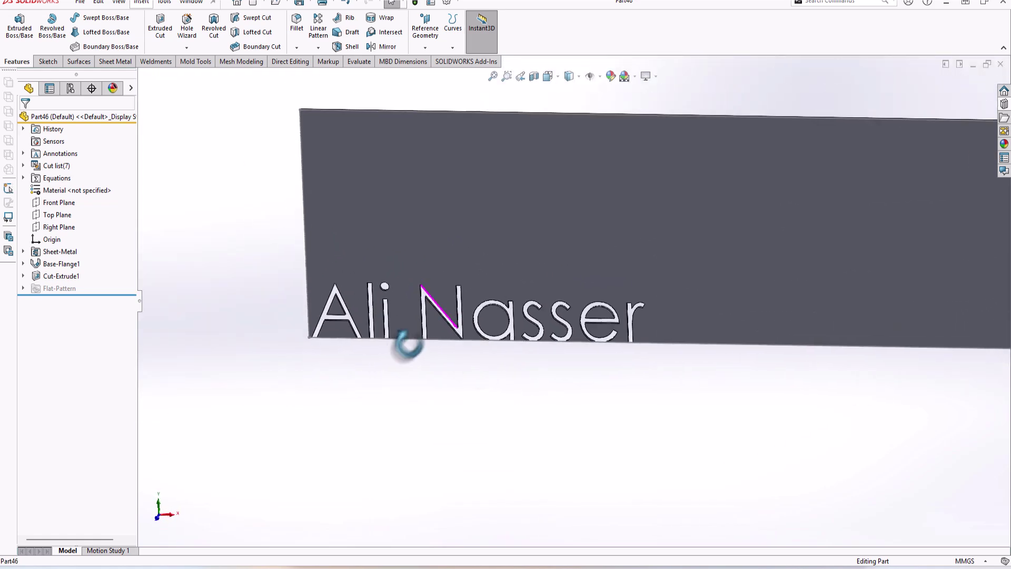
scroll(412, 334, "up", 2)
scroll(661, 327, "down", 1)
scroll(628, 316, "down", 2)
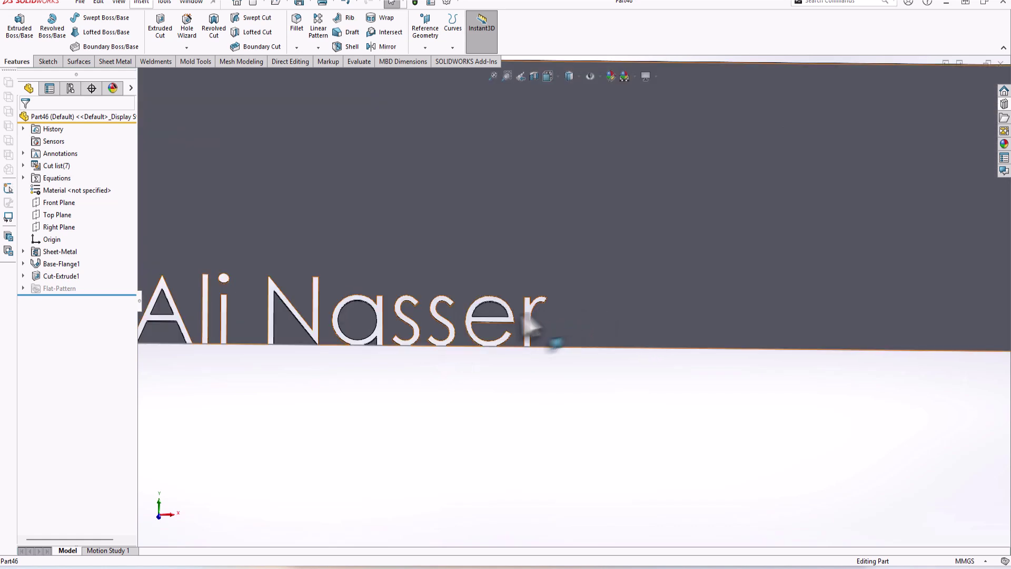
scroll(525, 327, "up", 1)
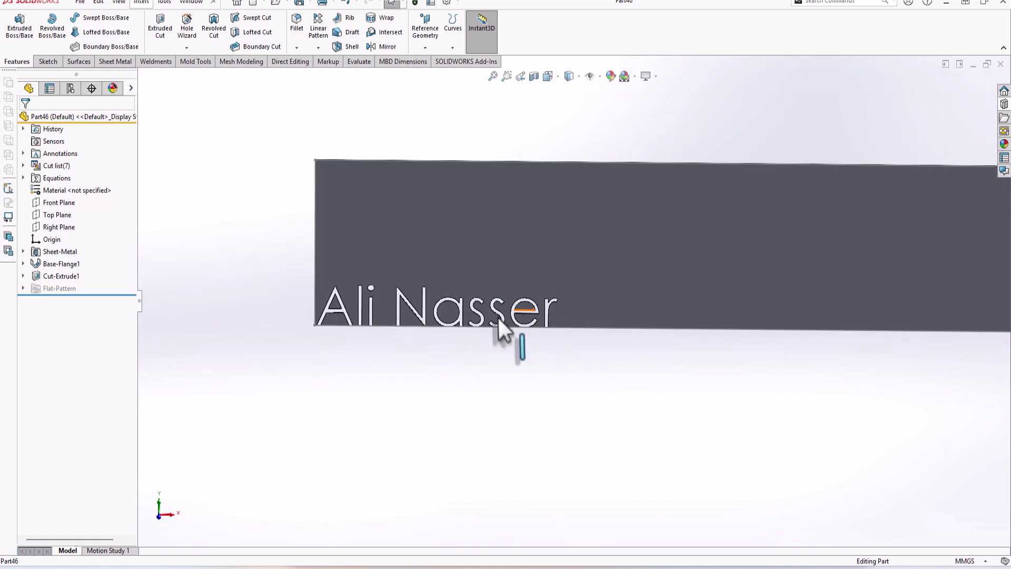
Step: Reopen Sketch6 under Cut-Extrude1 and change the text font to OLF SimpleSansOC
left_click(23, 276)
right_click(55, 290)
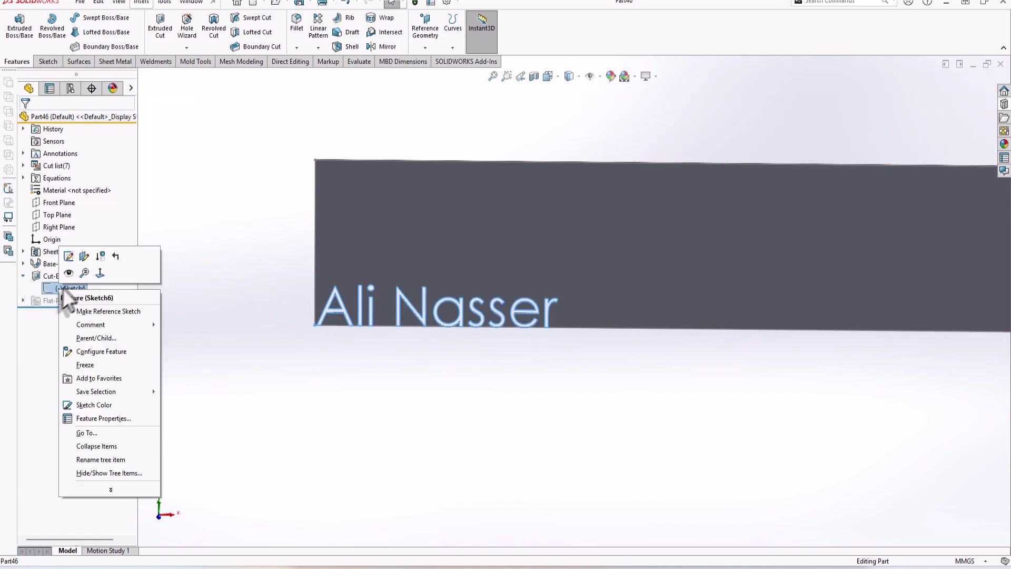
left_click(68, 258)
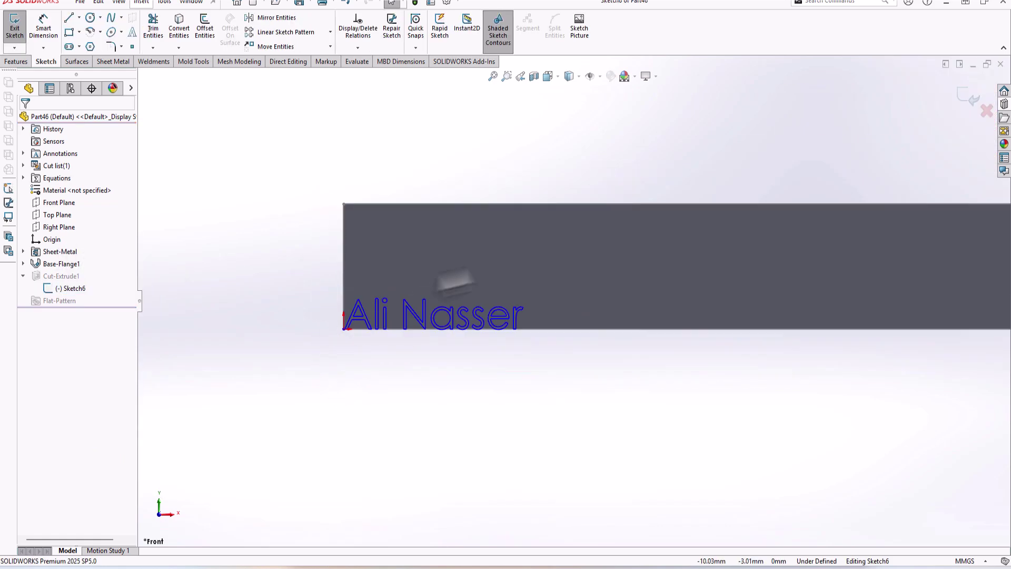
double_click(413, 334)
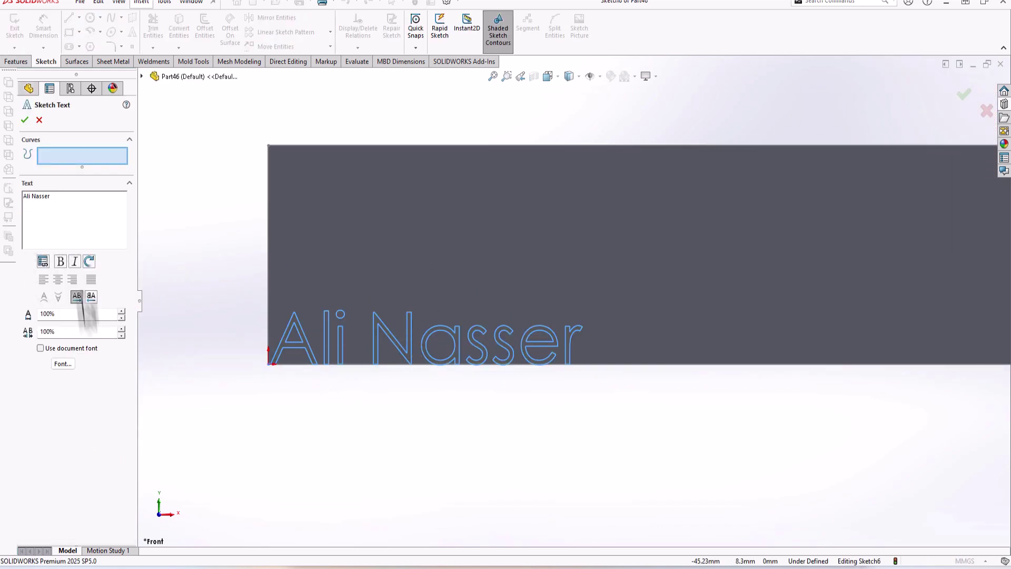
left_click(62, 364)
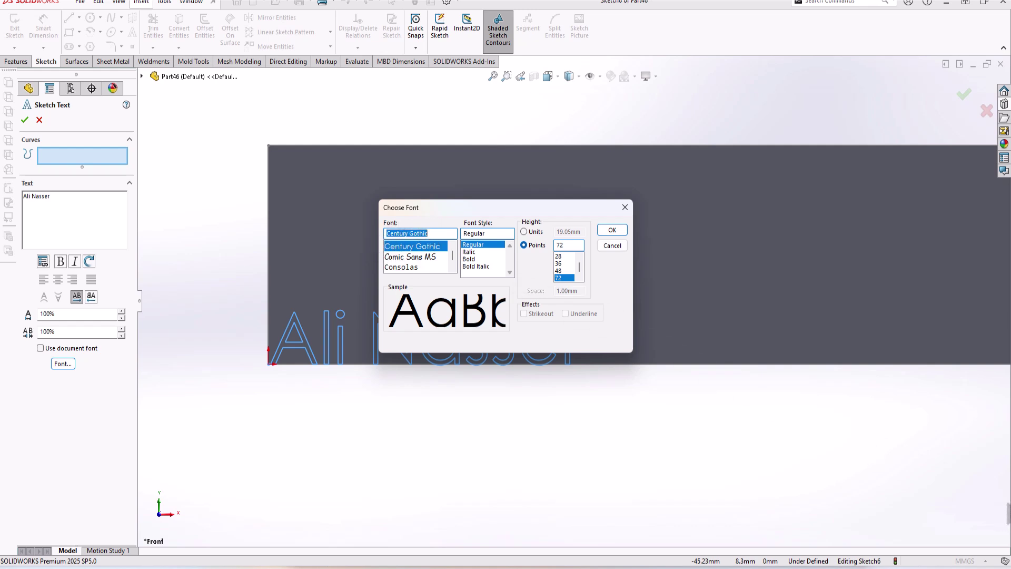
type("olf")
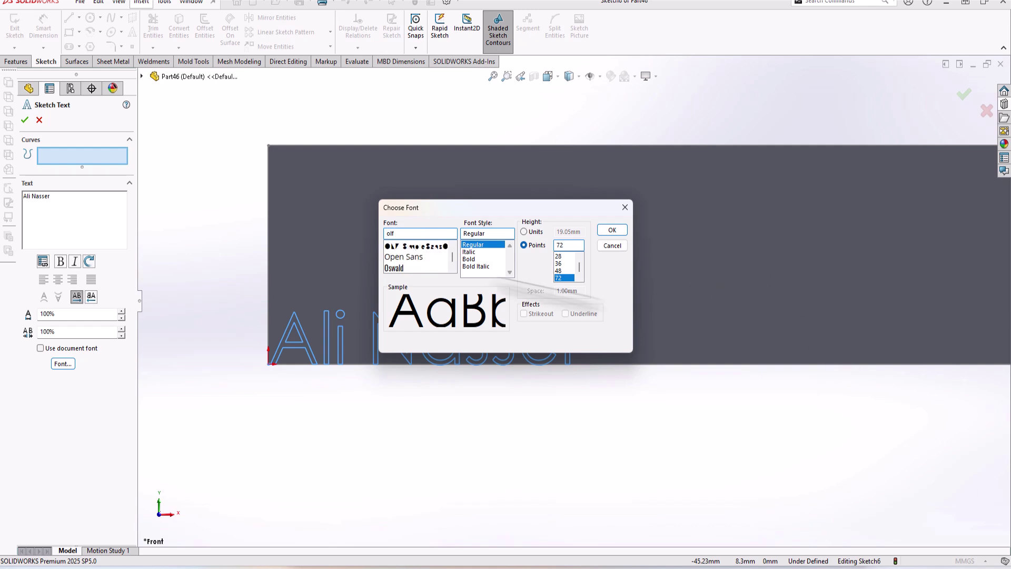
left_click(417, 247)
left_click(612, 230)
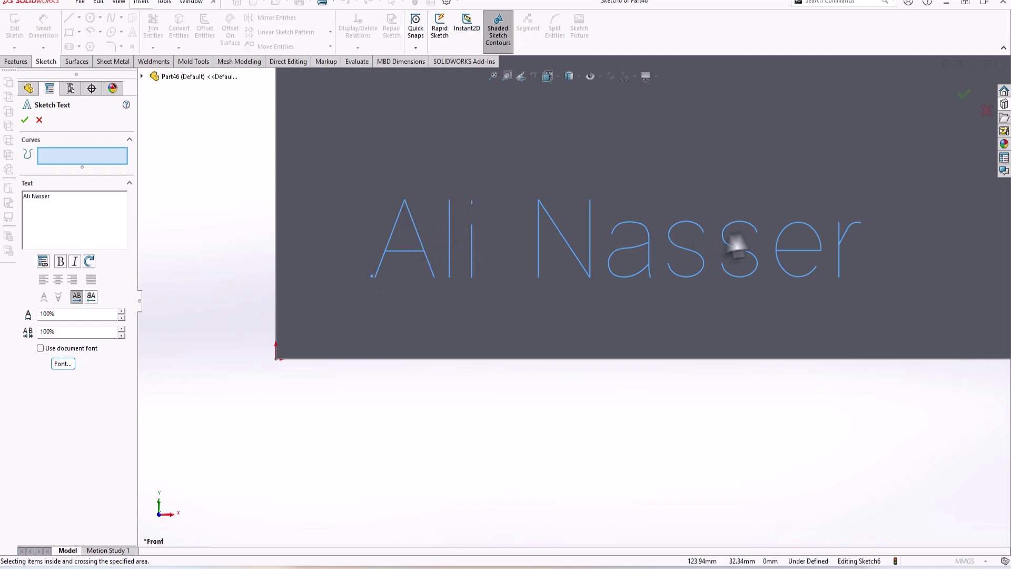
scroll(909, 276, "down", 5)
scroll(677, 244, "down", 2)
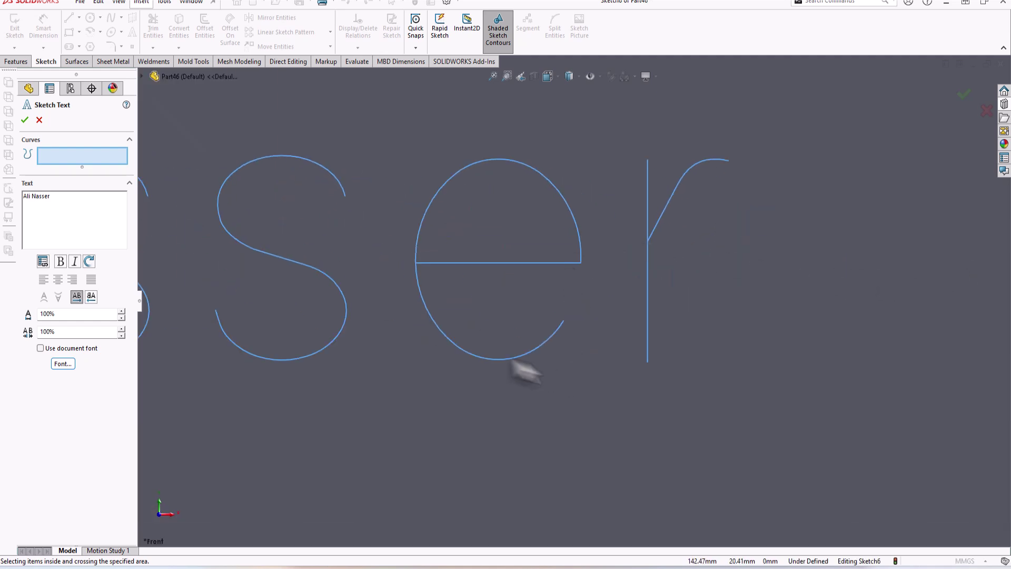
scroll(546, 285, "up", 3)
scroll(393, 289, "down", 2)
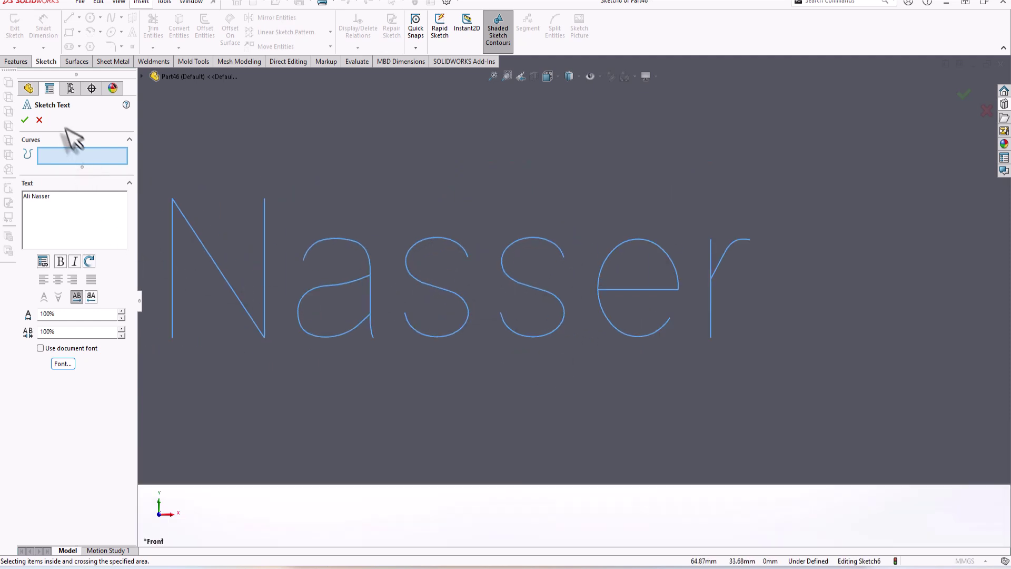
left_click(24, 120)
scroll(379, 332, "up", 2)
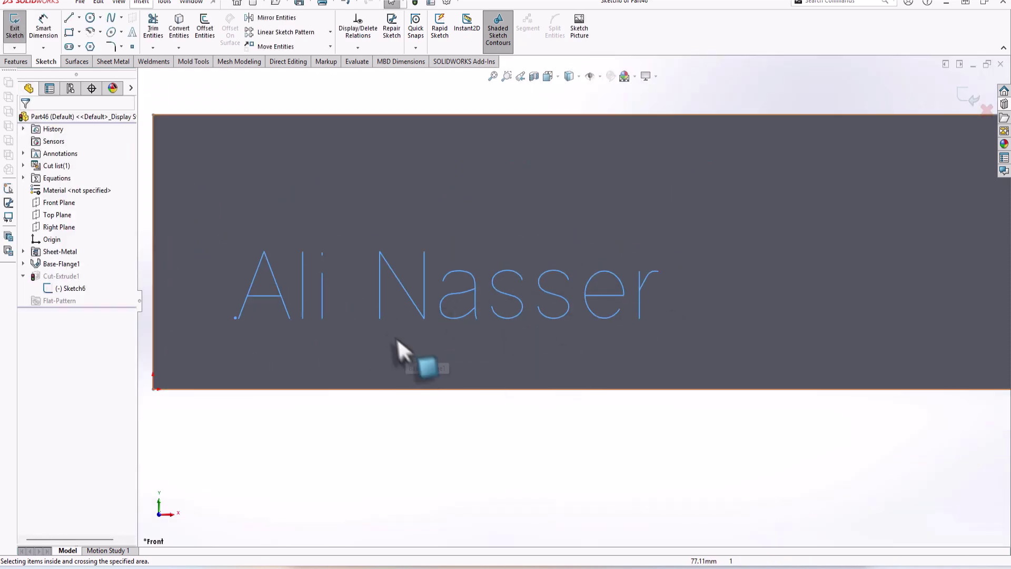
left_click_drag(350, 283, 335, 200)
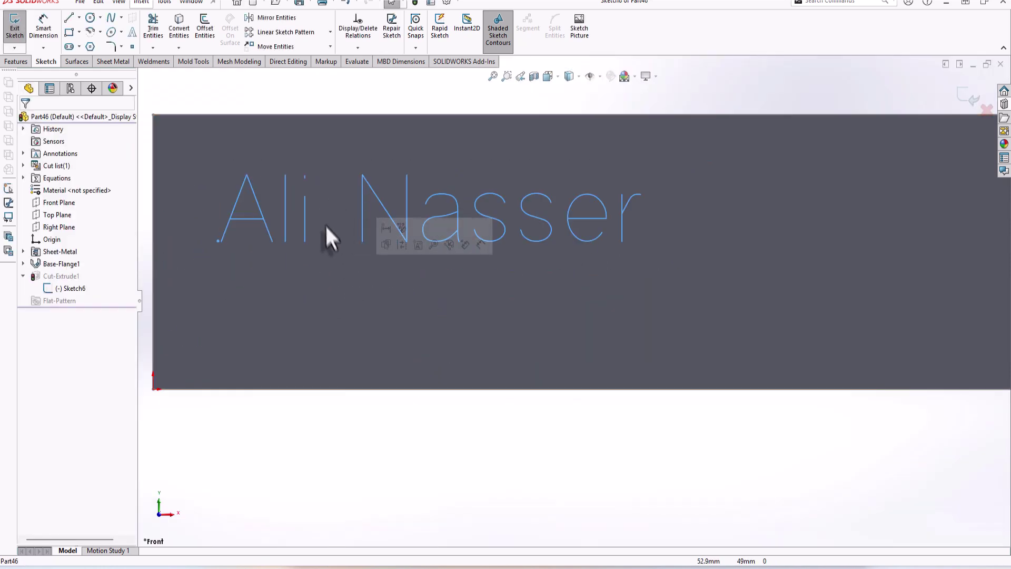
left_click(348, 426)
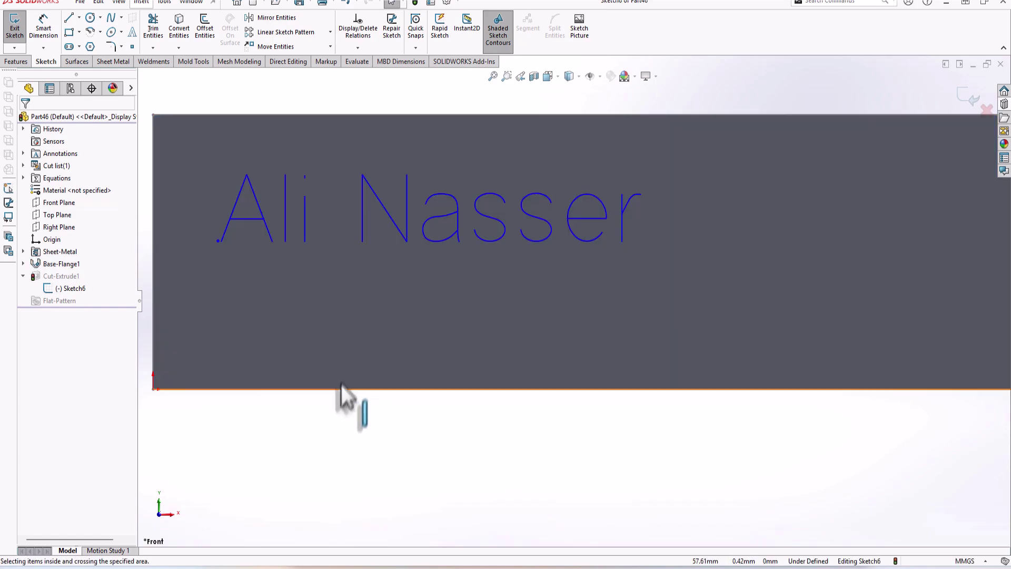
scroll(370, 387, "up", 2)
scroll(444, 354, "up", 2)
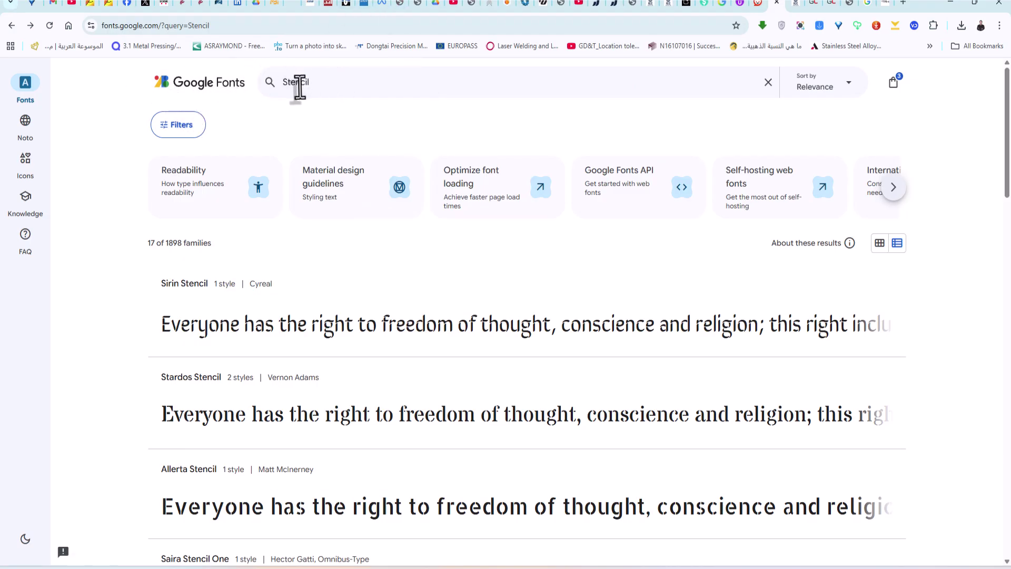
Step: Browse the Sirin Stencil and Stardos Stencil specimens from the Stencil search results
double_click(299, 89)
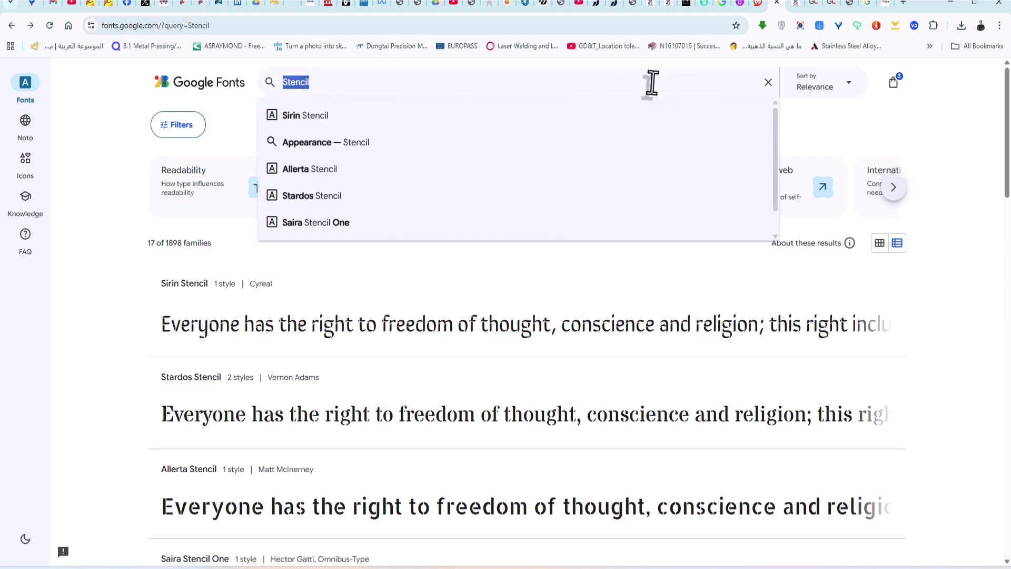
scroll(226, 259, "down", 3)
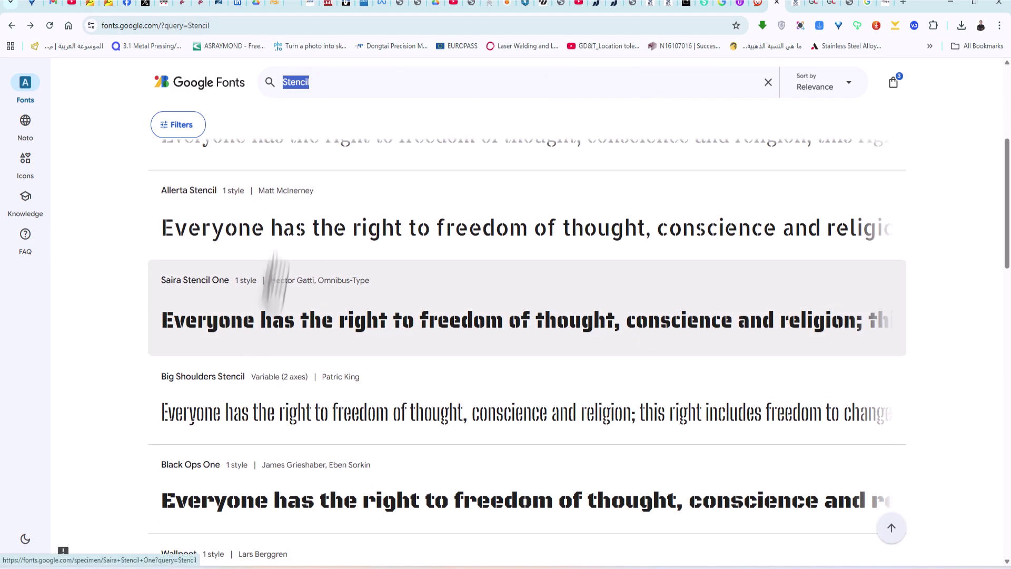
scroll(288, 382, "down", 3)
scroll(289, 384, "up", 4)
scroll(293, 349, "up", 2)
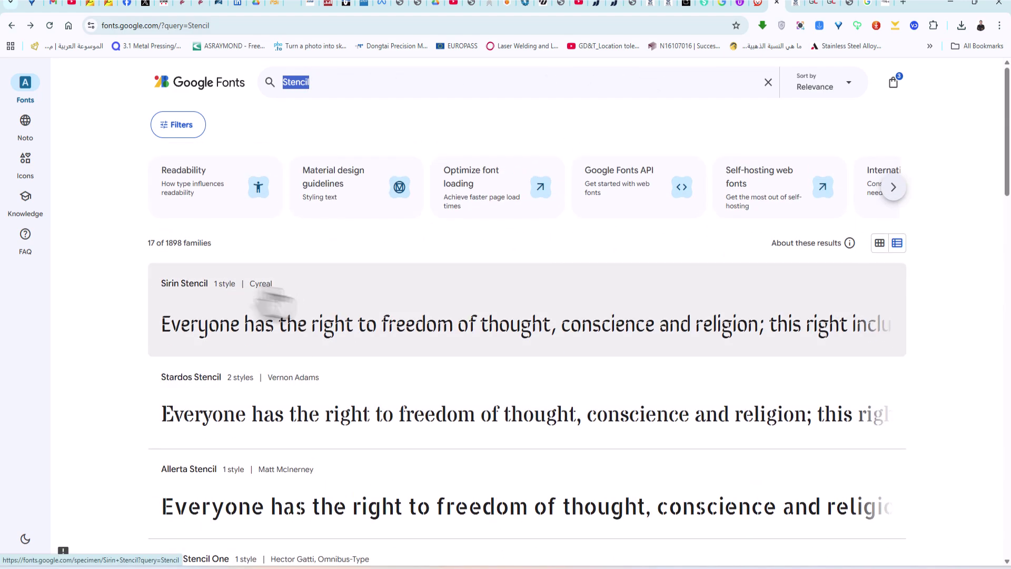
left_click(333, 338)
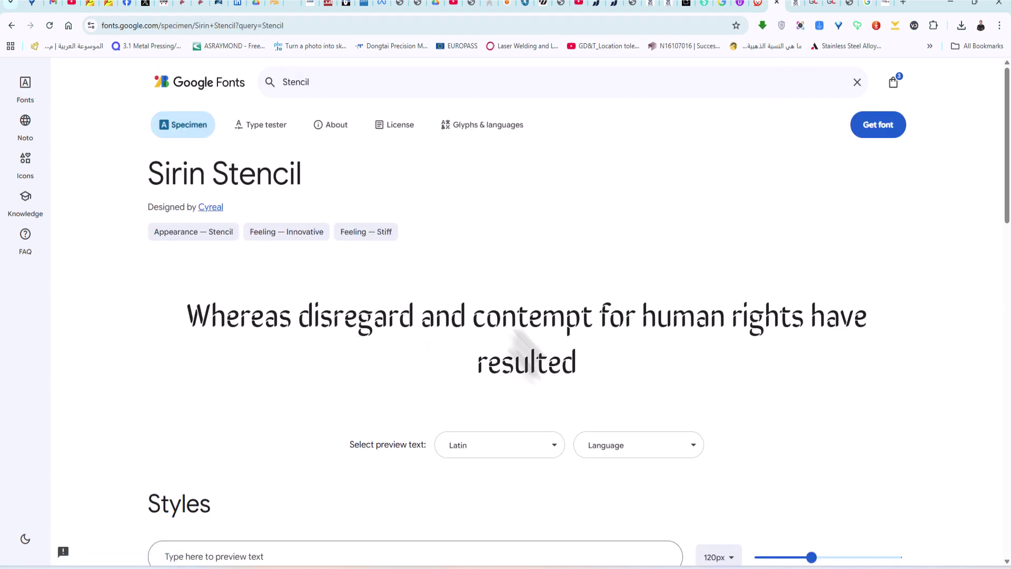
scroll(490, 324, "down", 4)
scroll(471, 319, "down", 2)
scroll(471, 323, "down", 3)
scroll(704, 277, "up", 3)
scroll(829, 153, "up", 1)
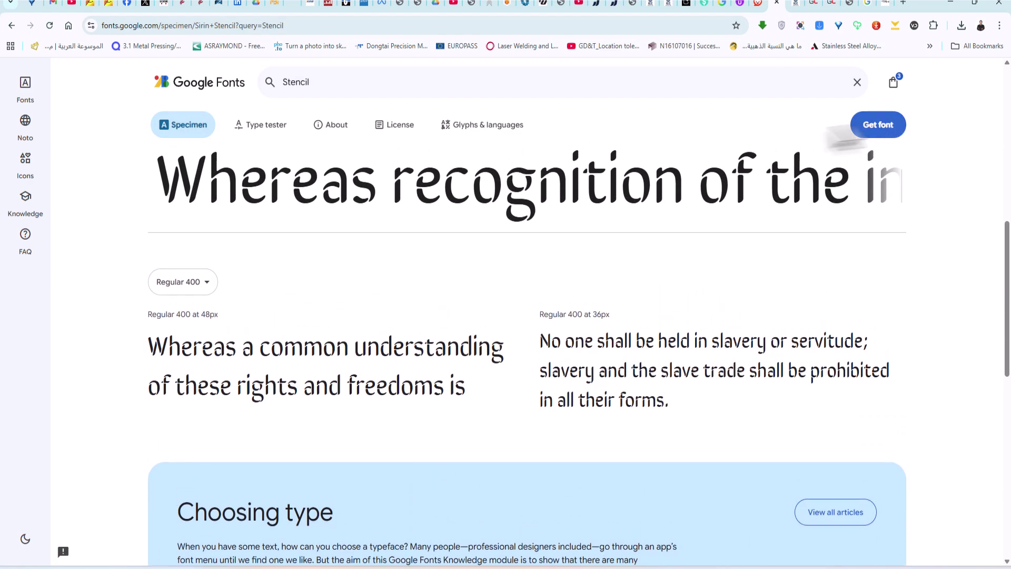
left_click(13, 27)
left_click(347, 427)
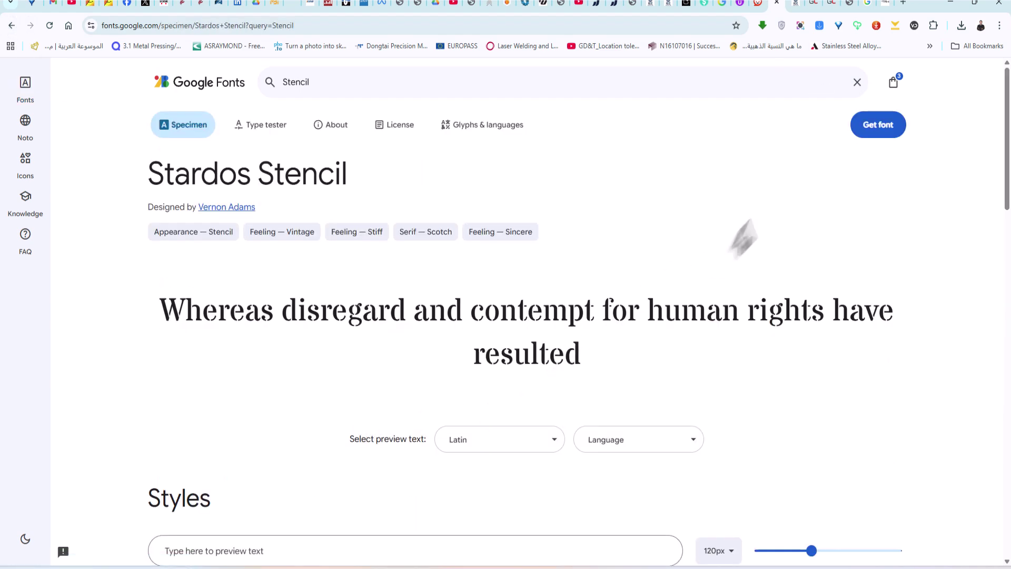
Step: Download the three selected stencil families as one zip and view download history
left_click(888, 130)
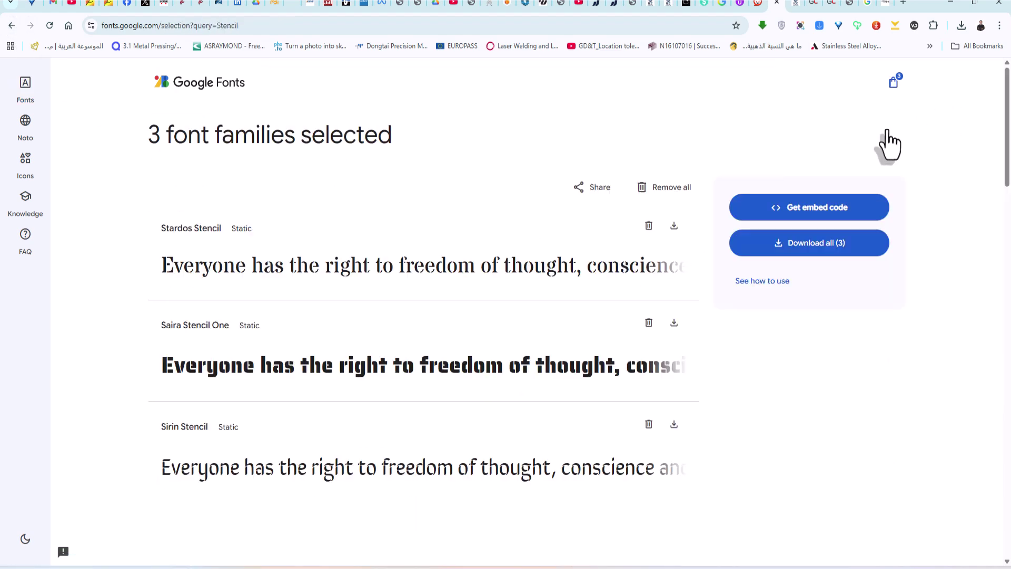
left_click(807, 251)
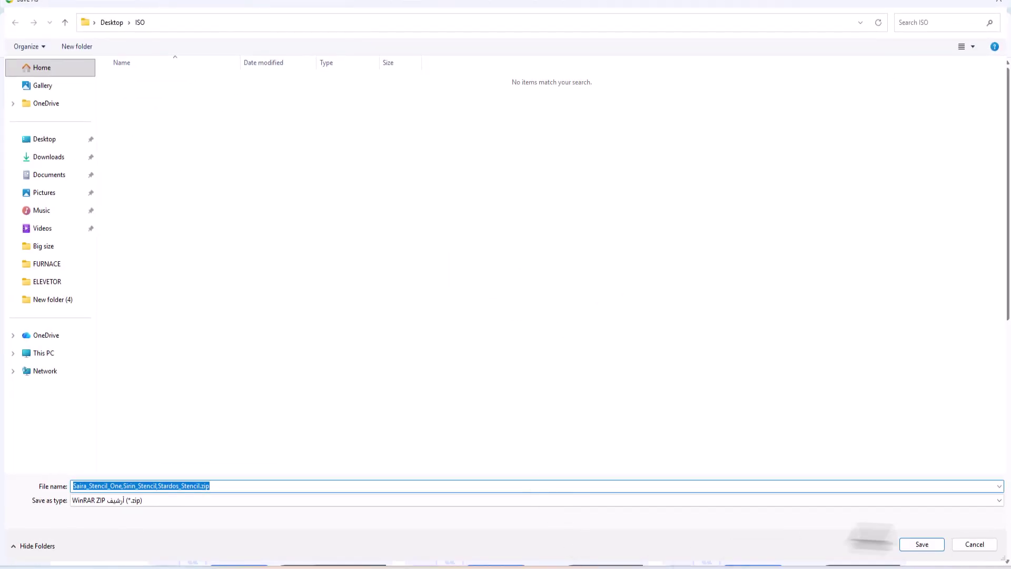
left_click(924, 544)
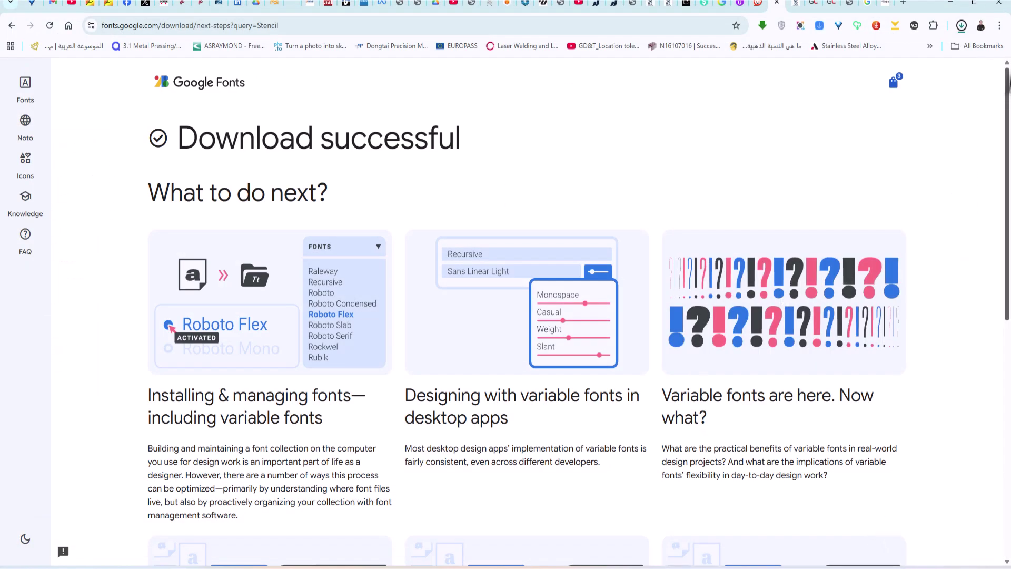
left_click(961, 26)
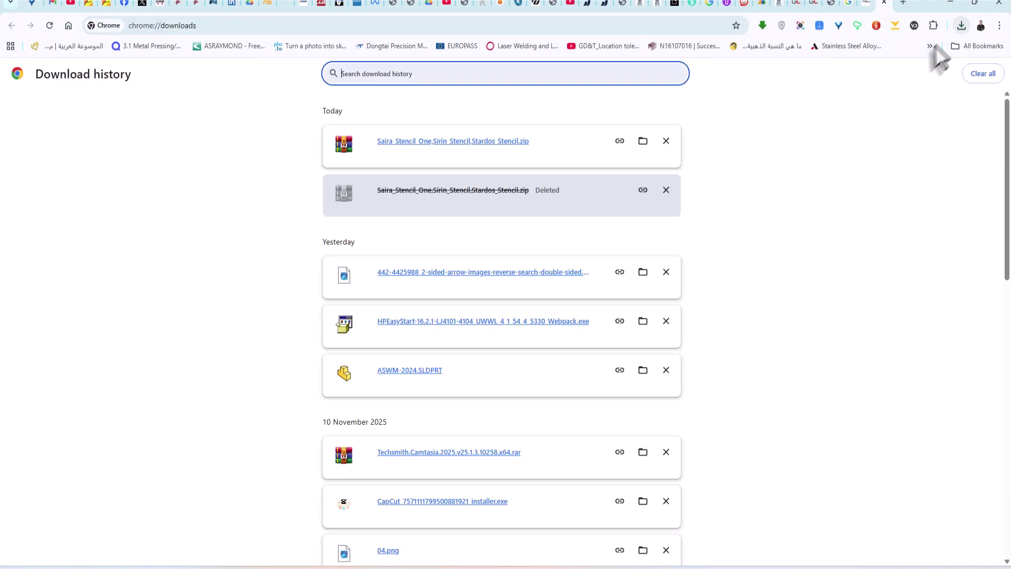
Step: Extract the downloaded font zip with WinRAR and open the Saira_Stencil_One folder
left_click(642, 144)
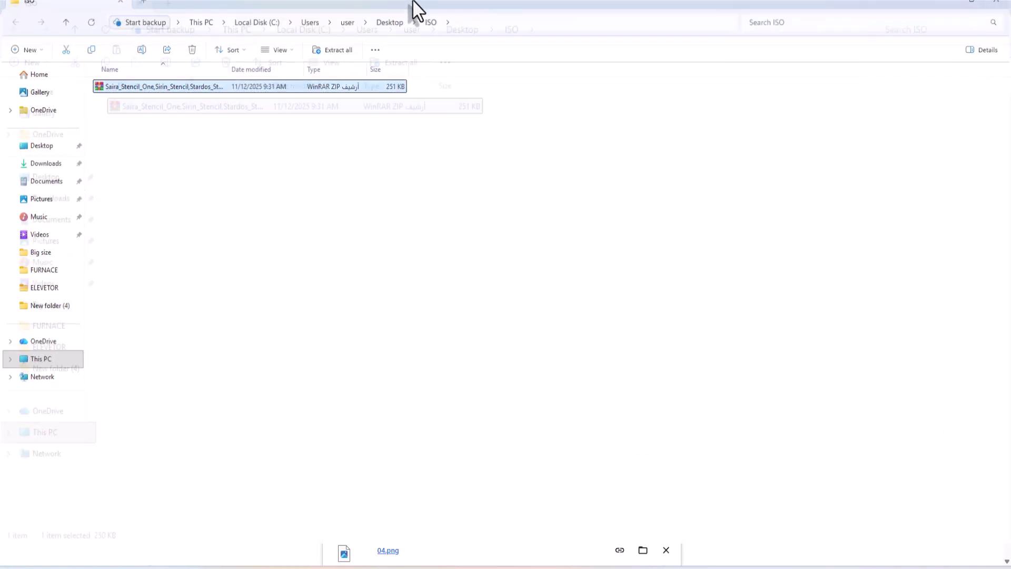
right_click(223, 88)
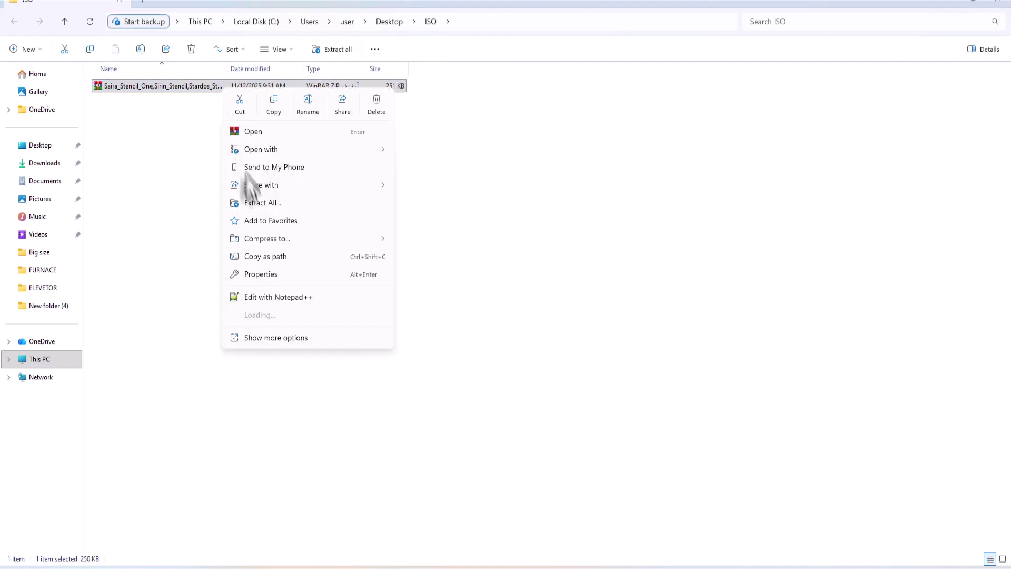
mouse_move(258, 314)
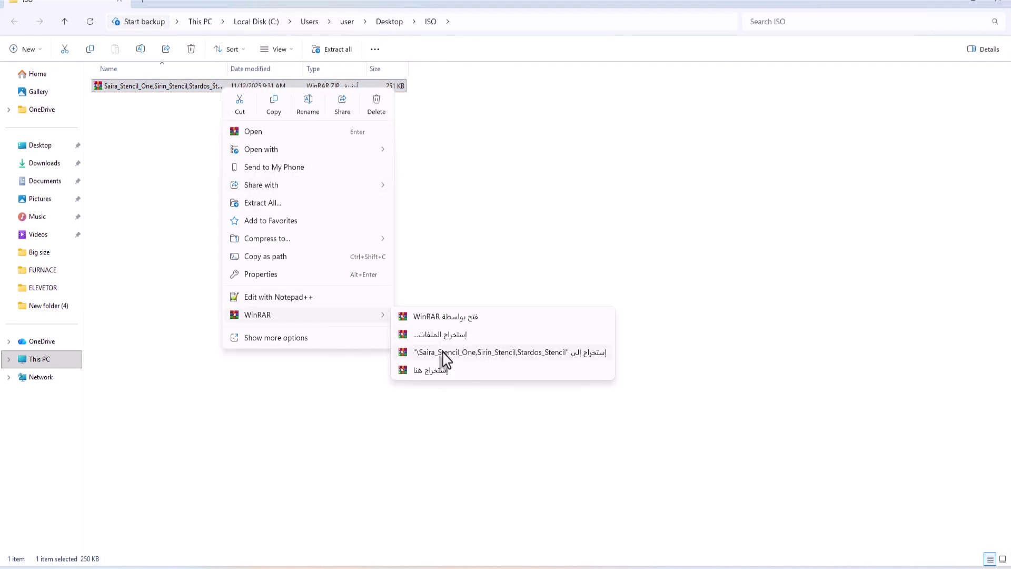
left_click(443, 353)
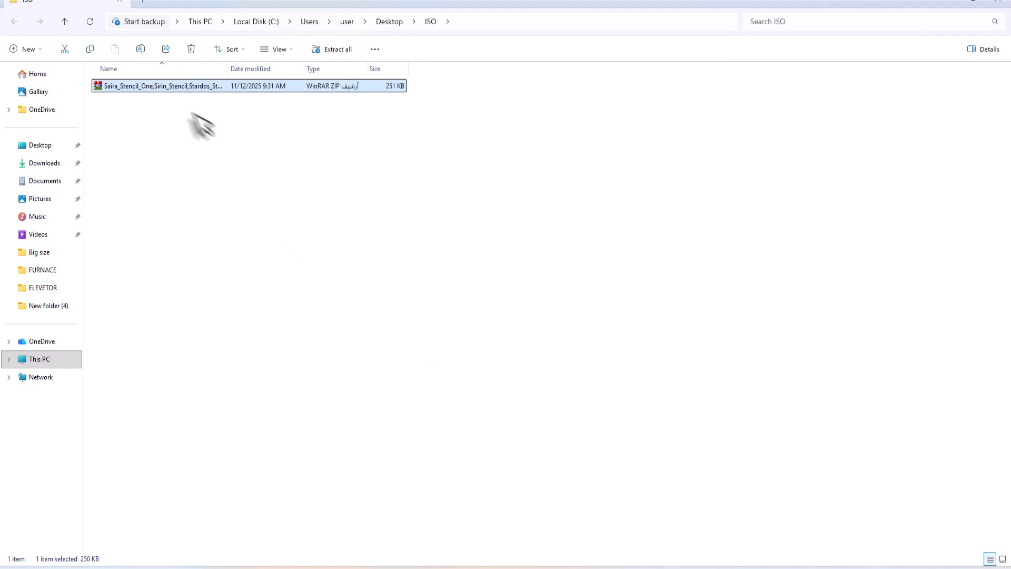
double_click(124, 87)
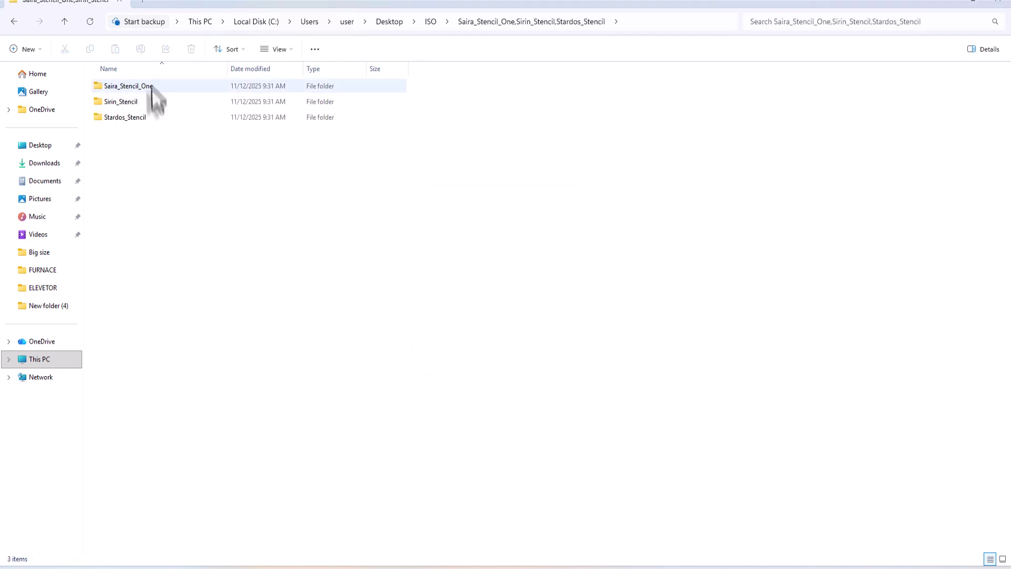
double_click(143, 87)
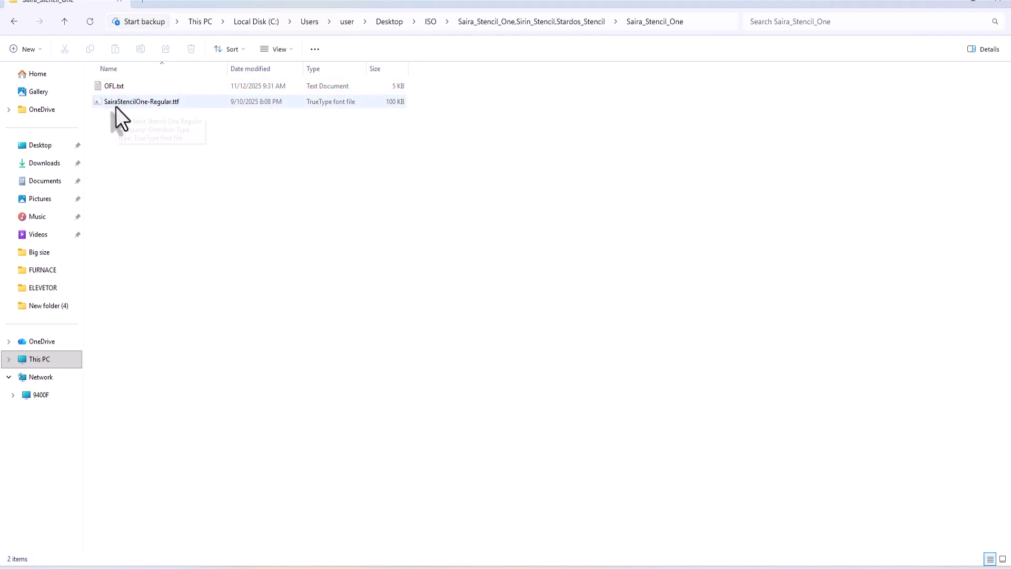
Step: Install Saira Stencil One, replacing the existing copy, then close the font preview
double_click(124, 104)
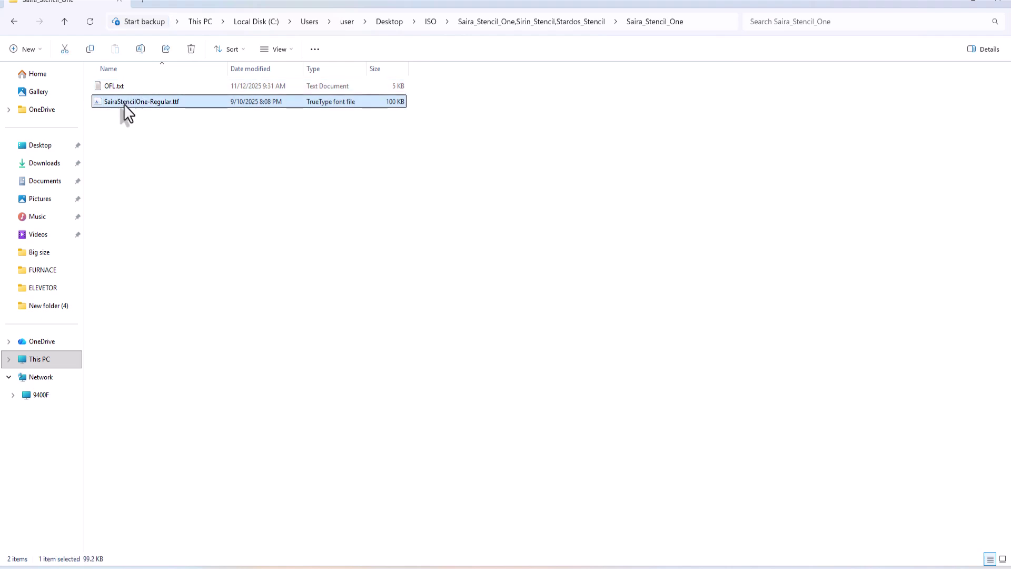
left_click(158, 107)
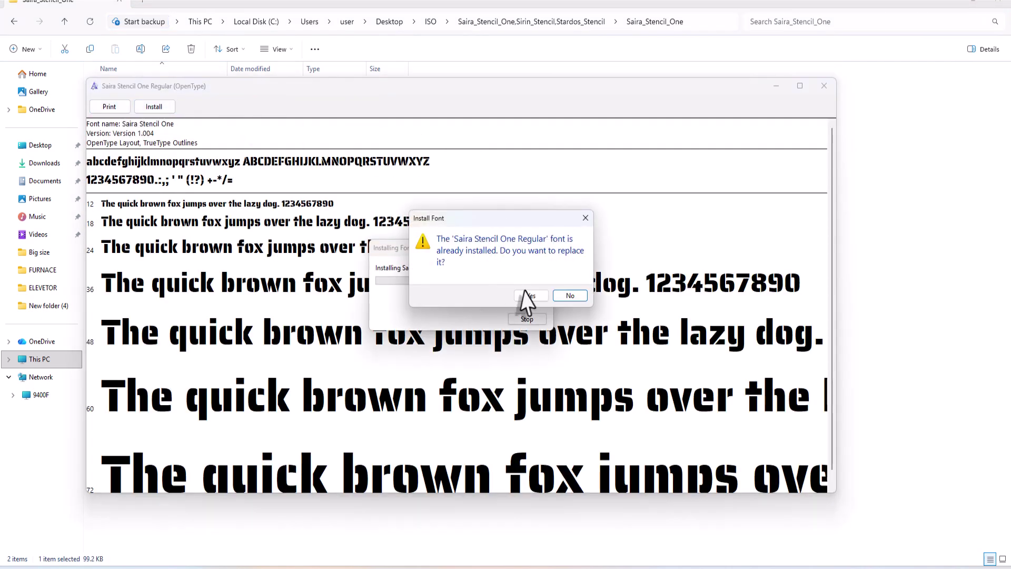
left_click(528, 296)
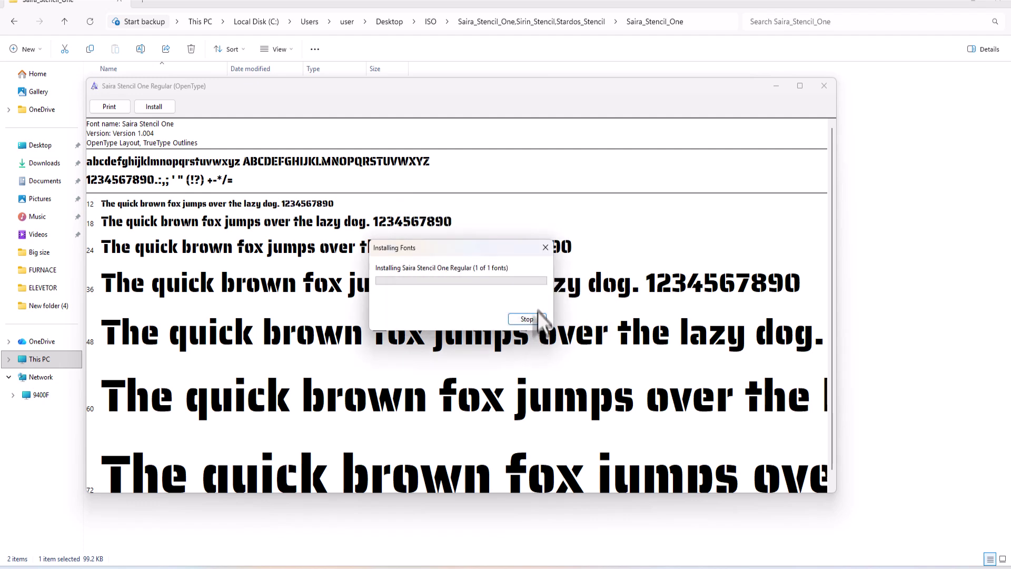
left_click(824, 88)
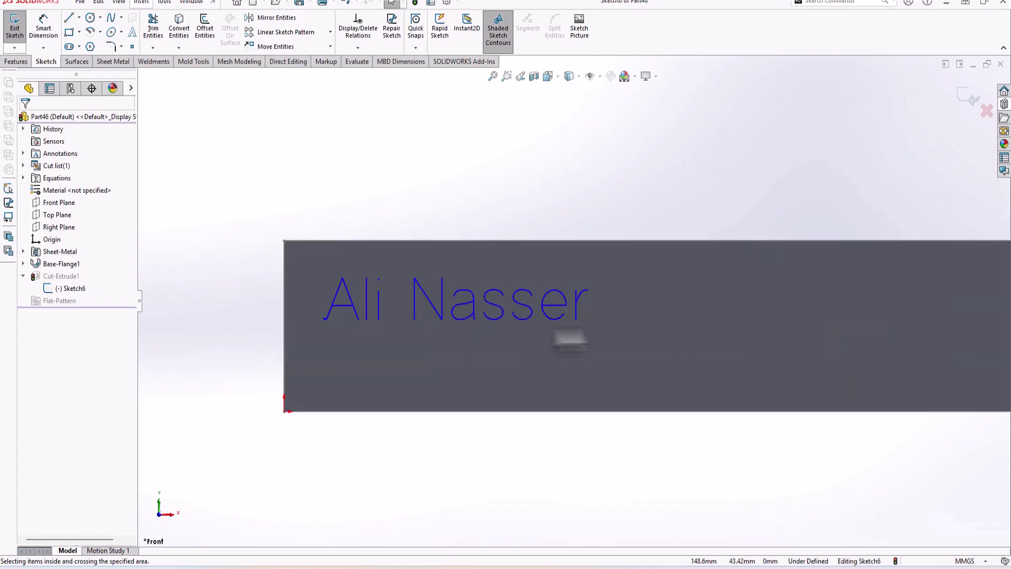
Step: Switch the 'Ali Nasser' sketch text to the Saira Stencil One font
double_click(481, 308)
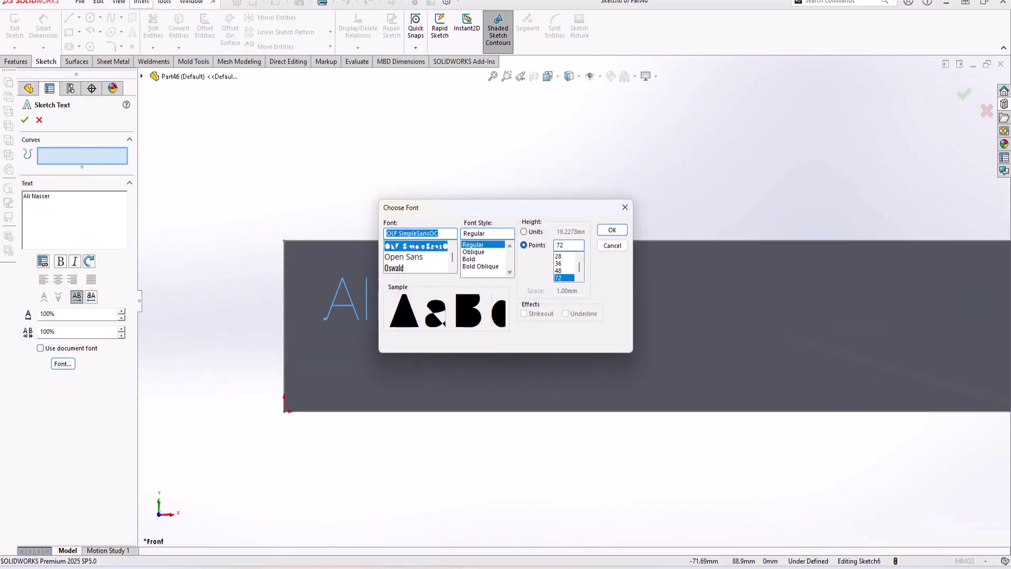
type("st")
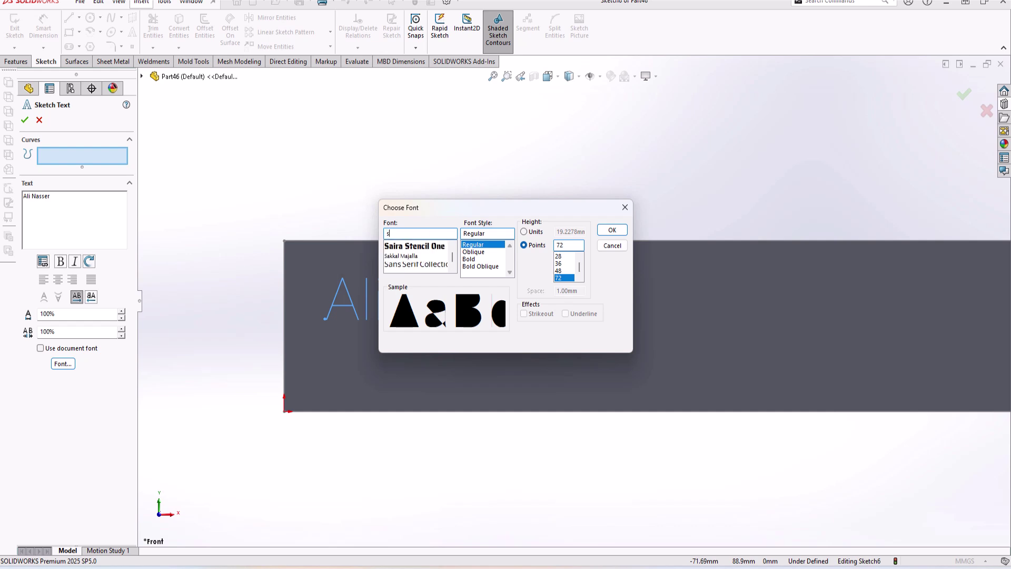
left_click(424, 247)
left_click(612, 229)
scroll(524, 331, "down", 3)
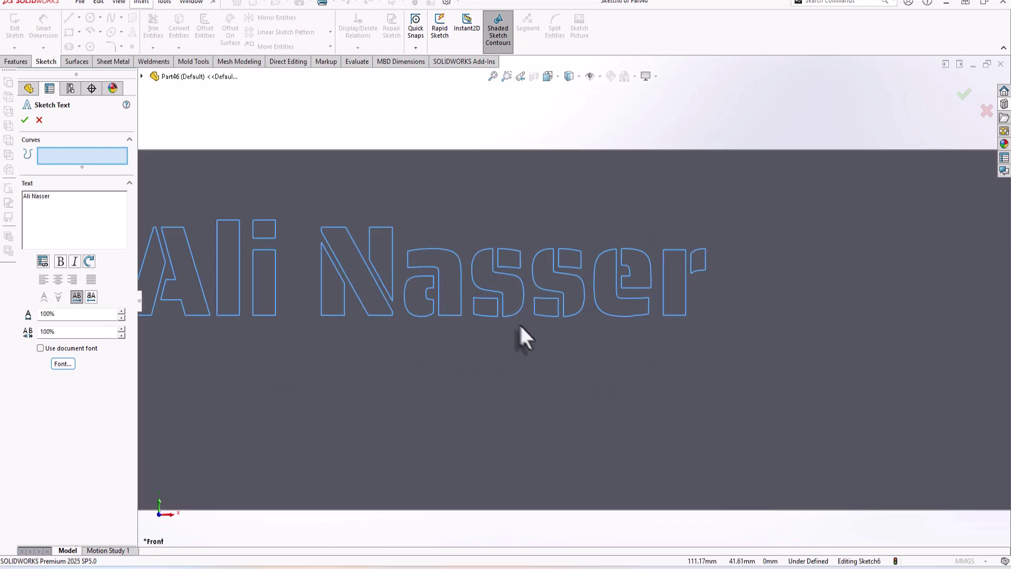
scroll(424, 311, "up", 1)
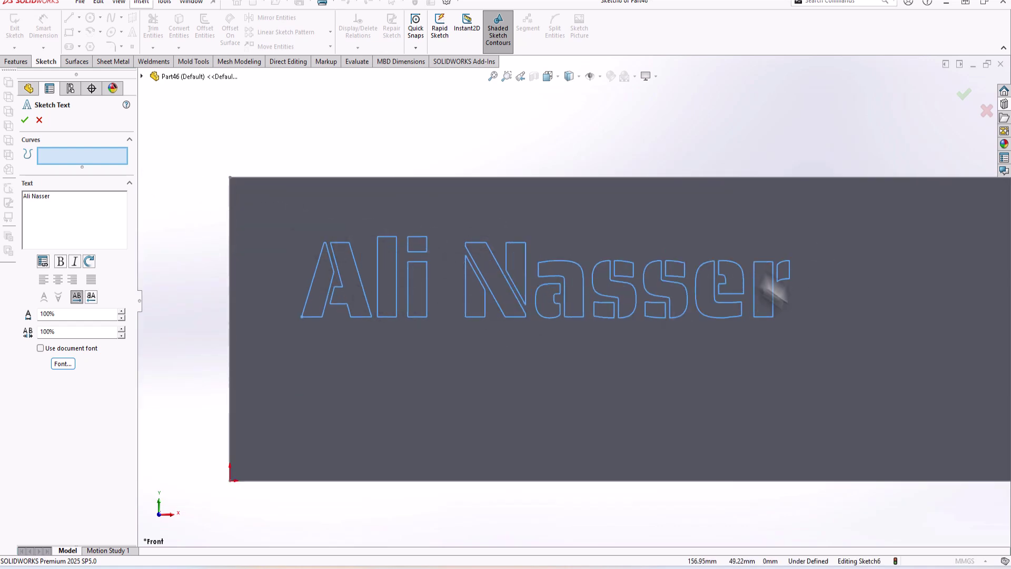
scroll(742, 277, "down", 2)
scroll(527, 312, "up", 3)
scroll(582, 327, "down", 2)
Step: Accept the text, exit the sketch to rebuild the cut, and orbit the plate
left_click(26, 120)
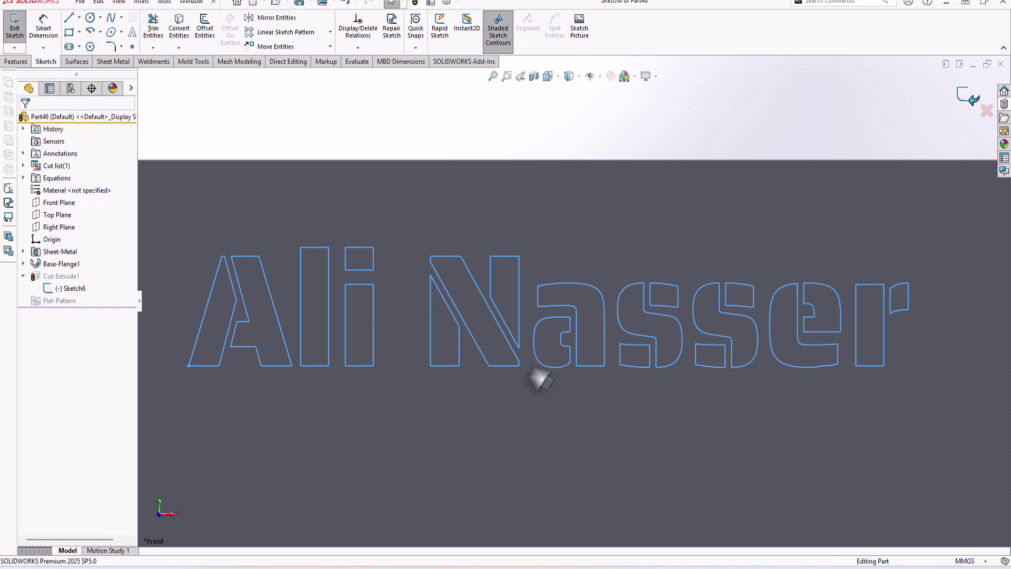
left_click(965, 99)
middle_click_drag(607, 346, 580, 384)
mouse_move(317, 301)
middle_mouse_down()
mouse_move(568, 283)
mouse_move(819, 355)
mouse_move(845, 339)
mouse_move(639, 334)
mouse_move(663, 320)
mouse_move(695, 388)
mouse_move(548, 309)
mouse_move(506, 316)
middle_mouse_up()
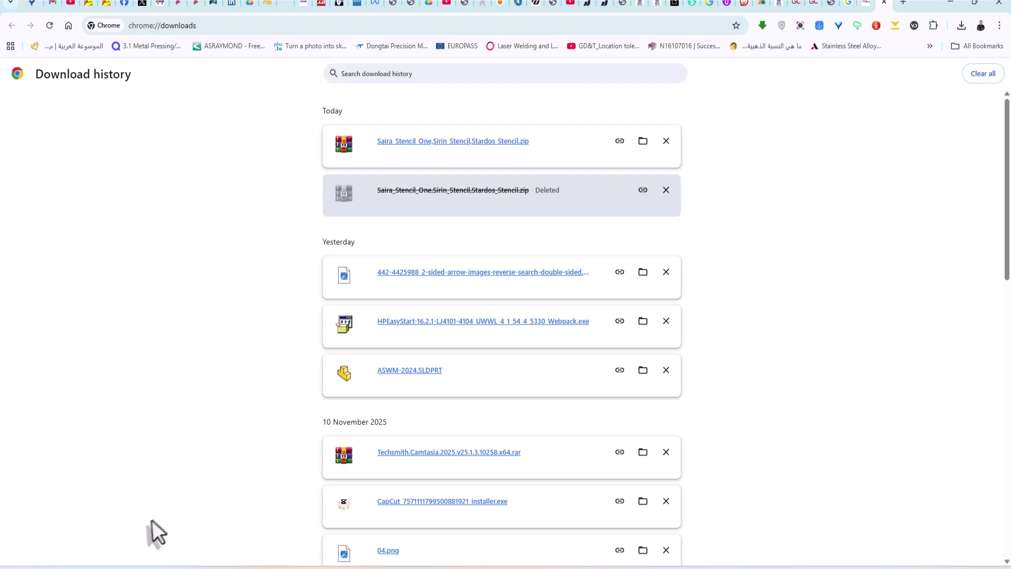
Step: Close Downloads and search Google Images for 'stencil font' in a new tab
left_click(883, 3)
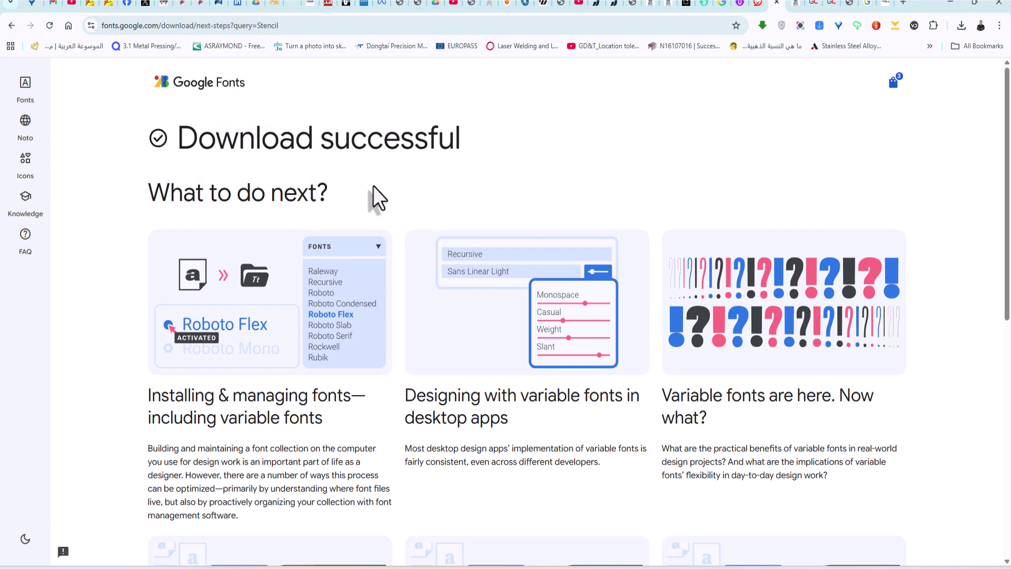
left_click(908, 6)
left_click(462, 215)
type("s")
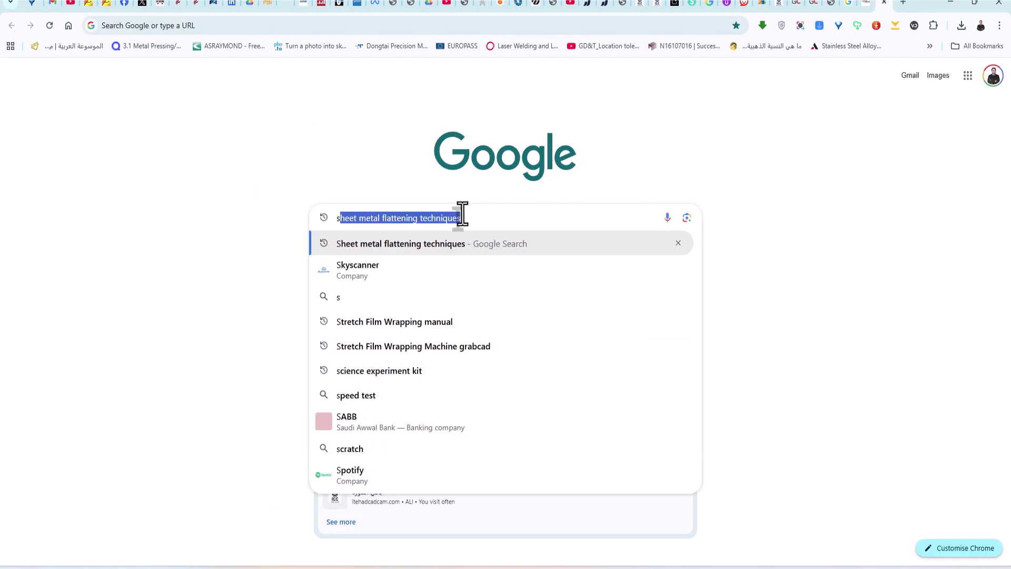
type("te")
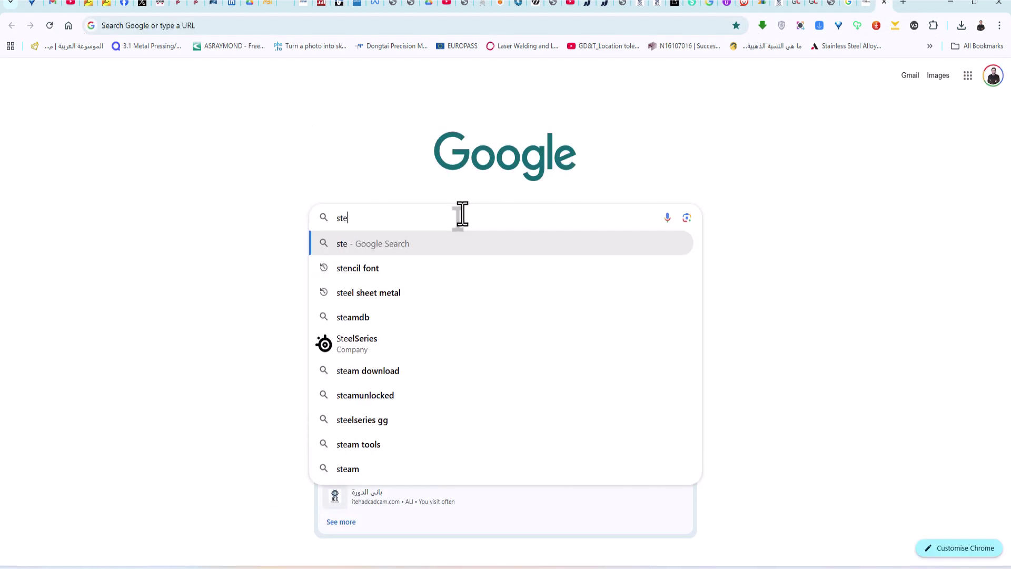
key("Down")
key("Return")
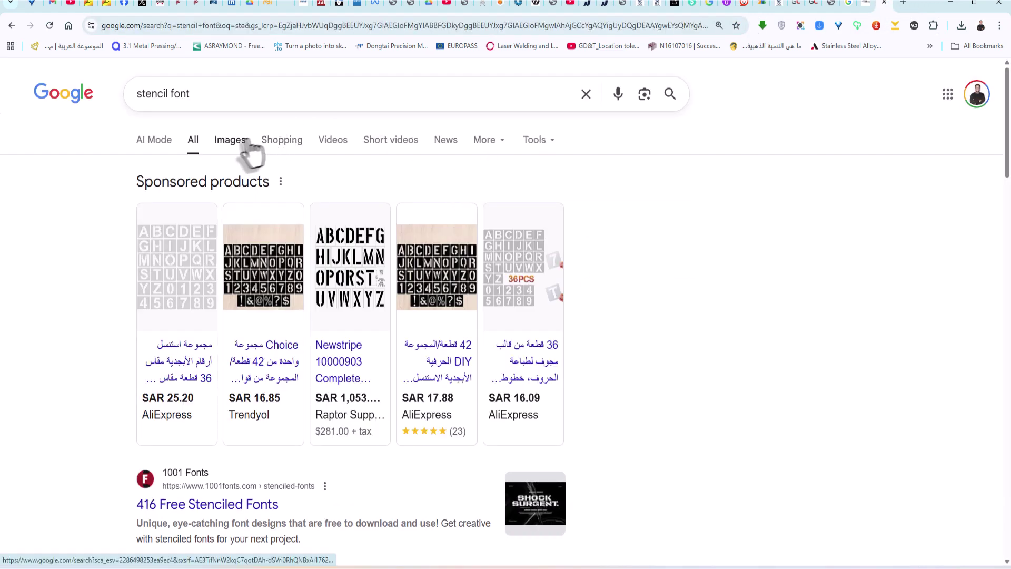
left_click(245, 143)
scroll(245, 150, "down", 2)
scroll(261, 433, "down", 2)
scroll(481, 439, "down", 2)
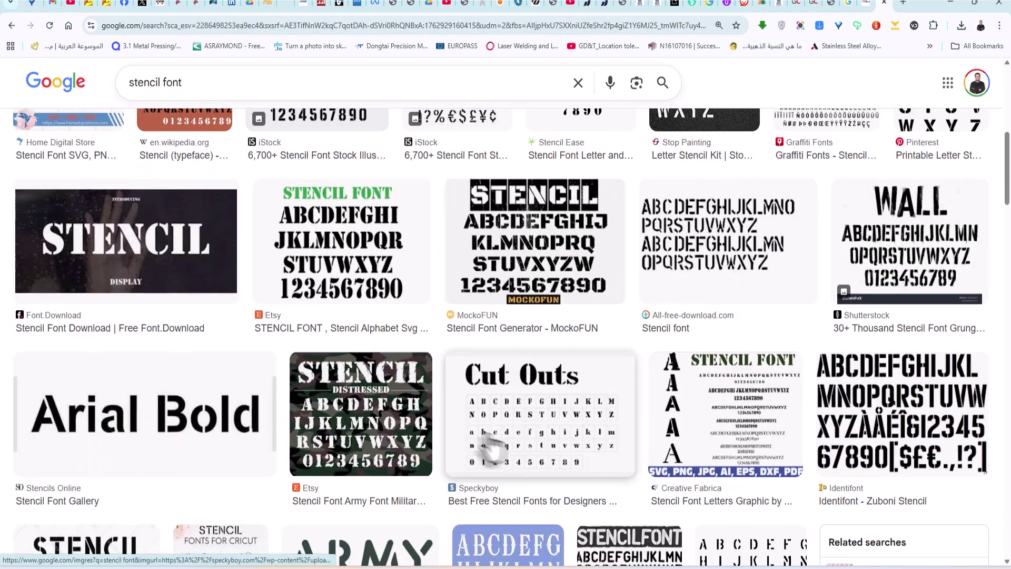
scroll(387, 426, "down", 2)
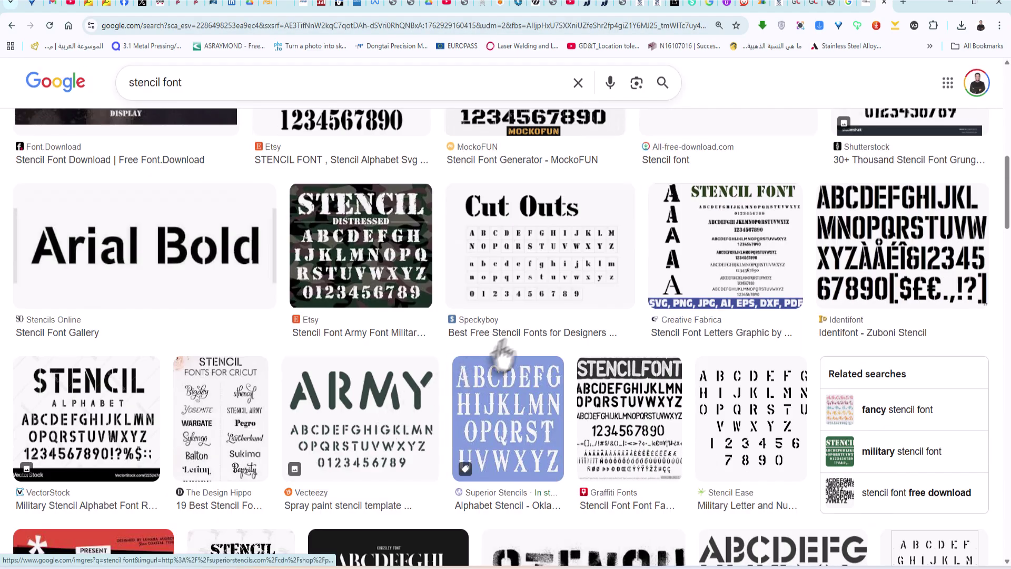